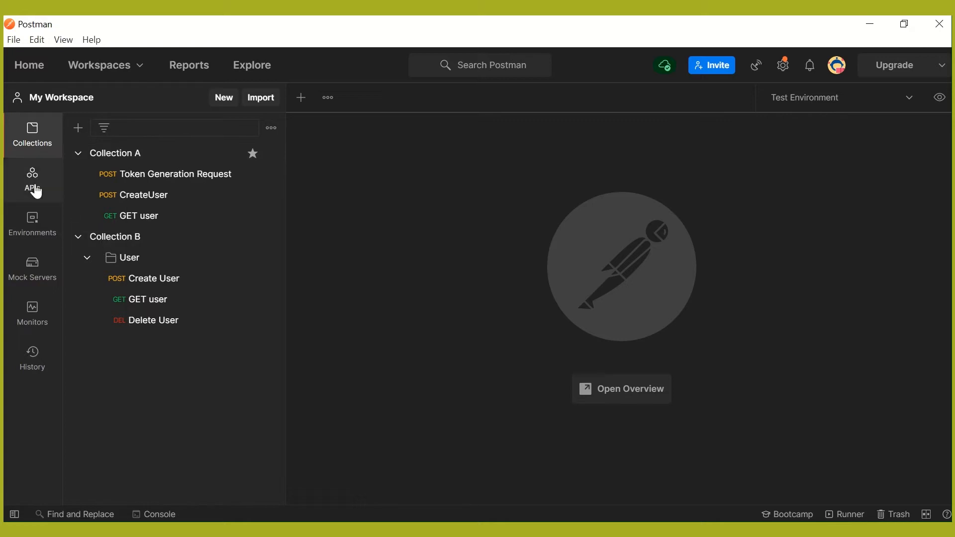
View the actions available for today's reqres.in login request in the history, including Mock Request
left_click(28, 369)
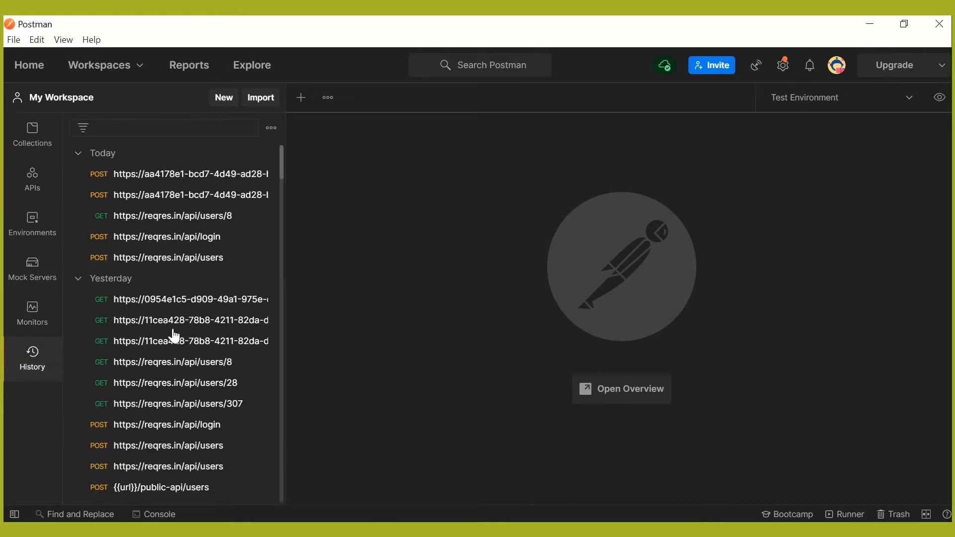
left_click(262, 237)
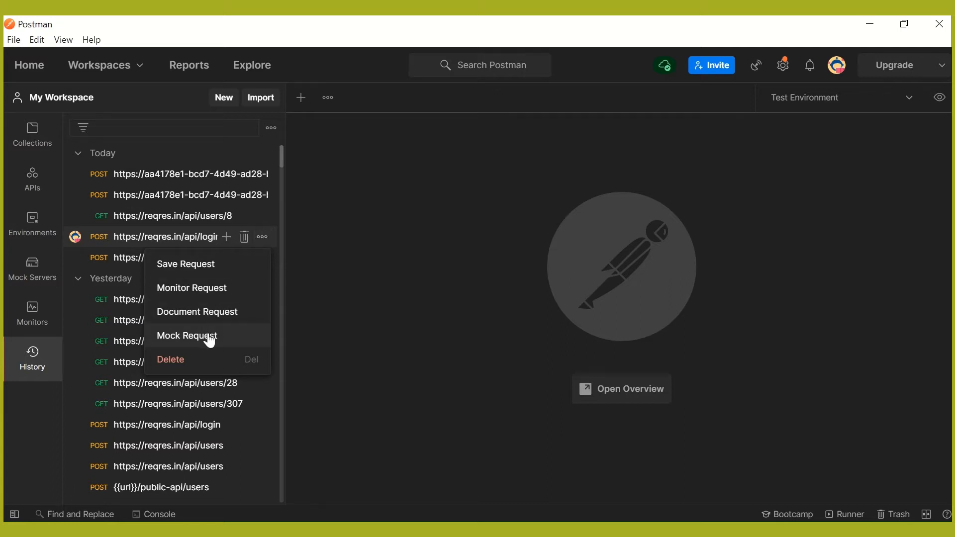
left_click(447, 167)
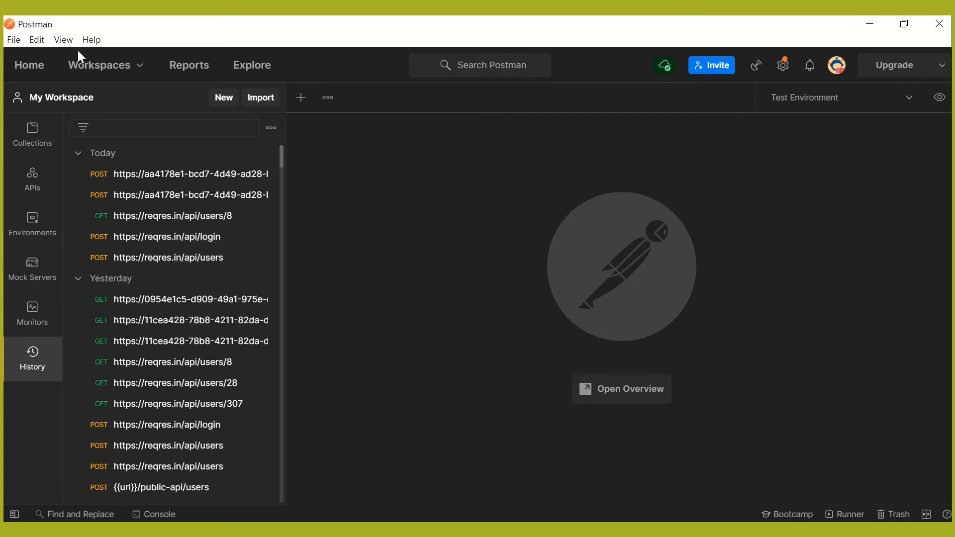
Look at the Mock Server option among the new item types, then dismiss the Create New dialog
left_click(13, 40)
left_click(28, 57)
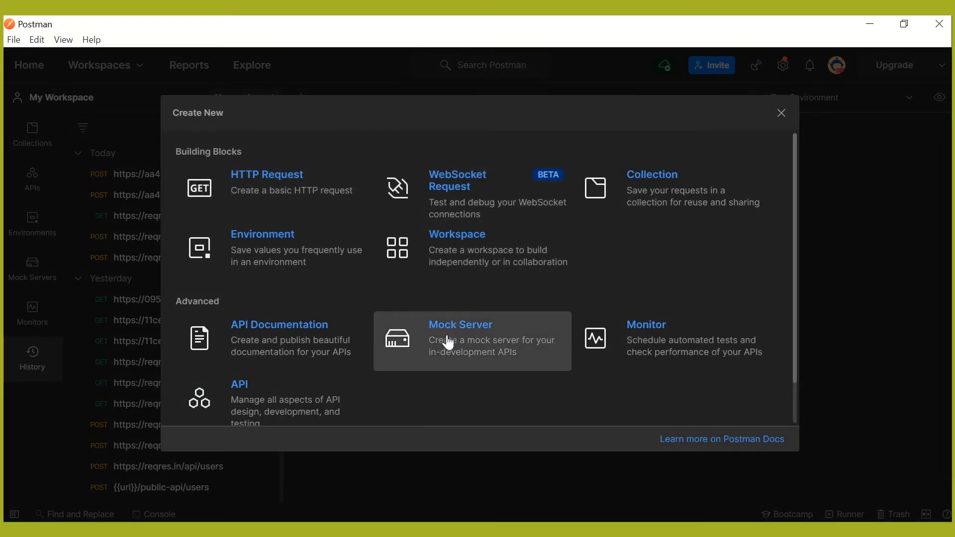
left_click(782, 113)
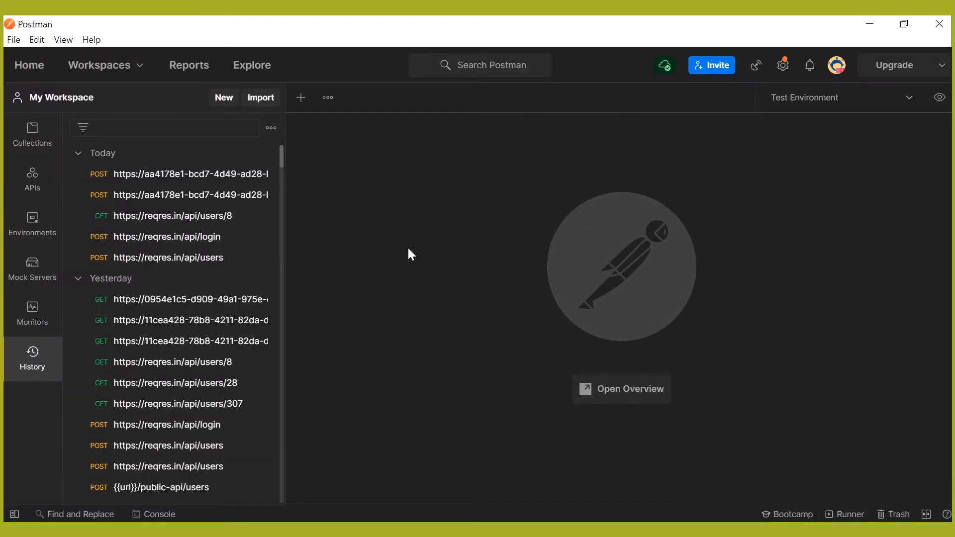
Send the GET user request from Collection A and review its URL and response body
left_click(25, 141)
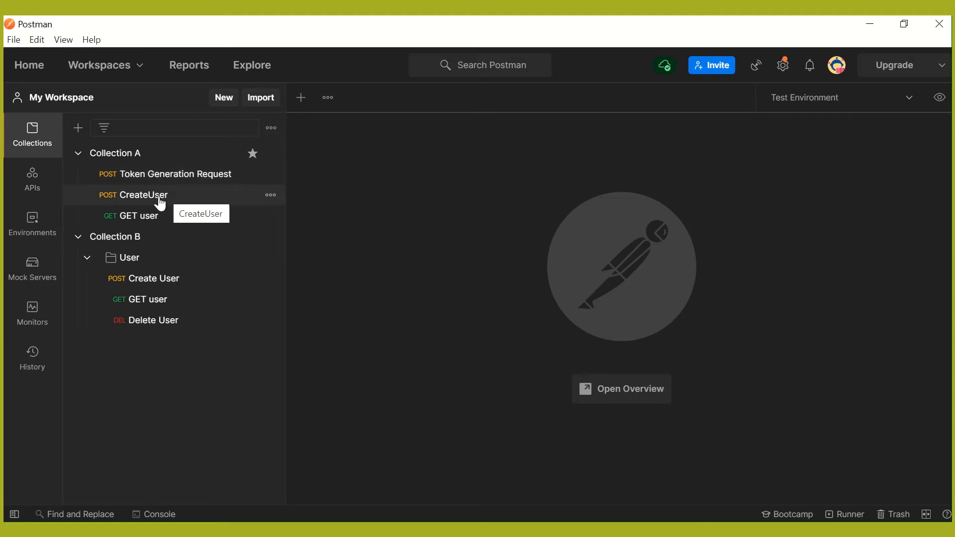
left_click(152, 216)
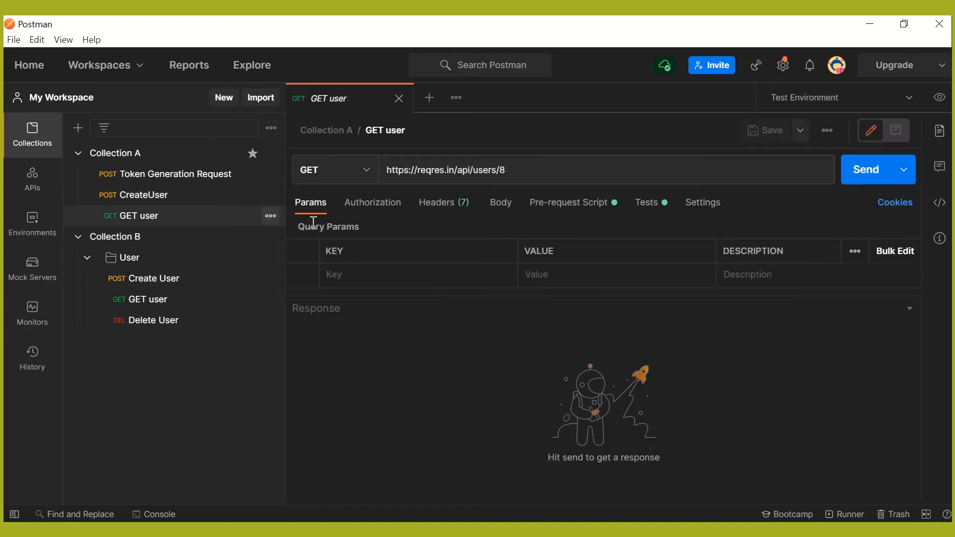
left_click(890, 172)
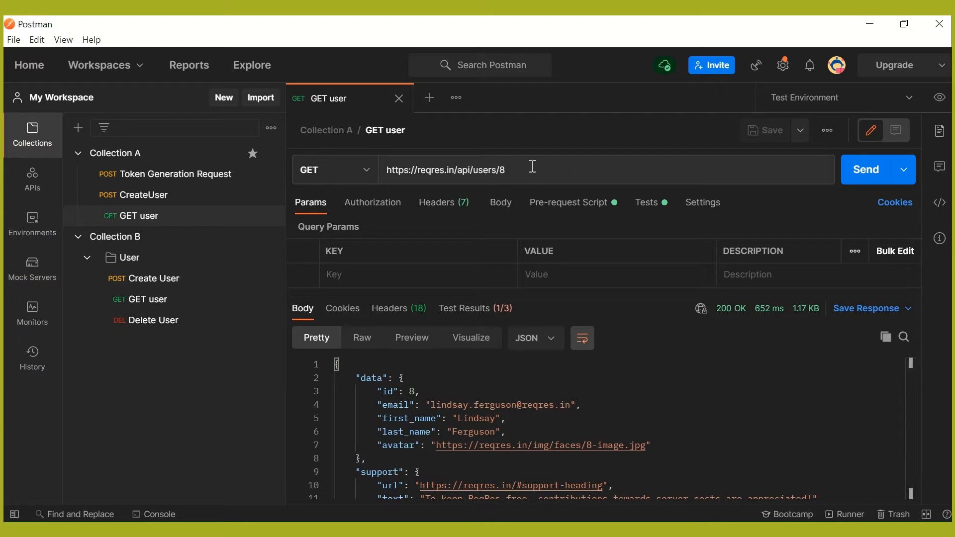
left_click_drag(532, 166, 341, 174)
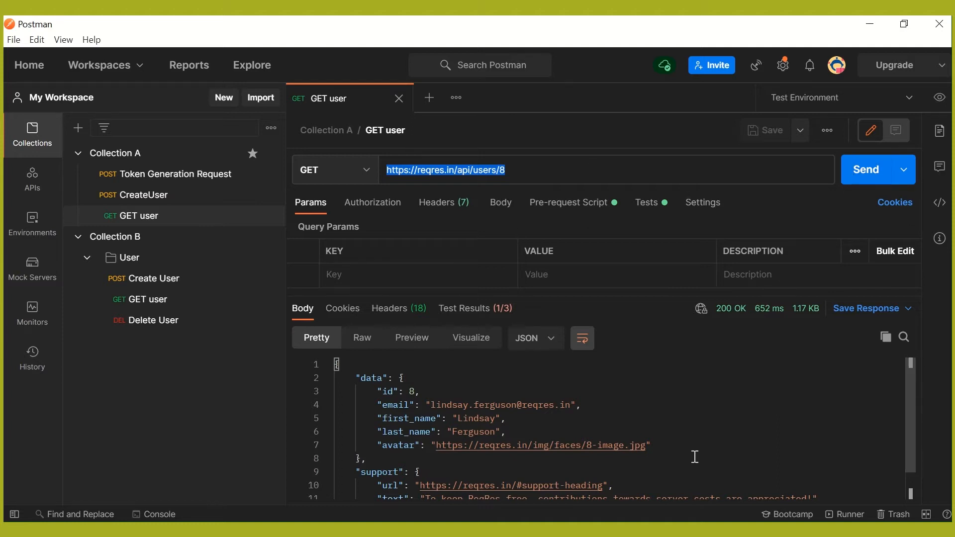
scroll(692, 470, "down", 1)
Add an example to the GET user request in Collection A and name it "GET user example"
left_click(828, 131)
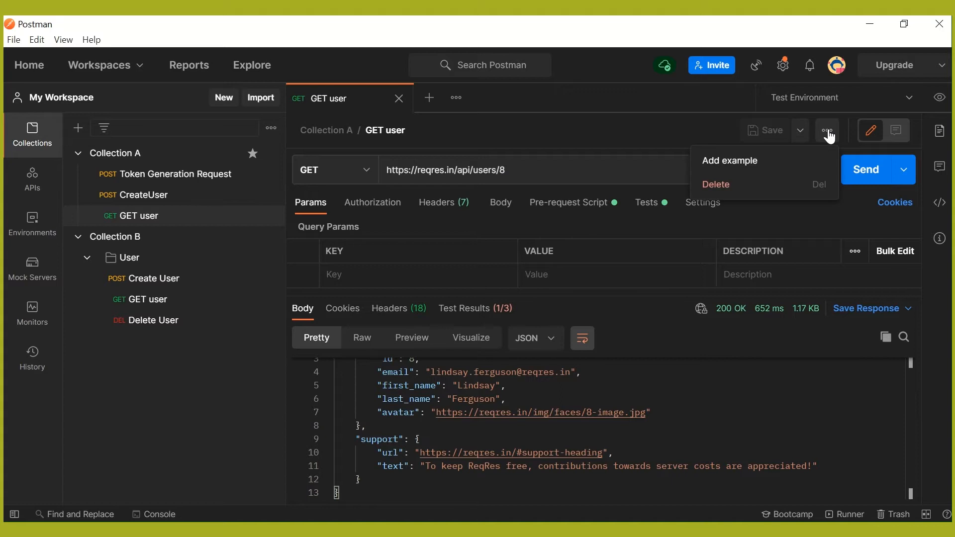
left_click(793, 164)
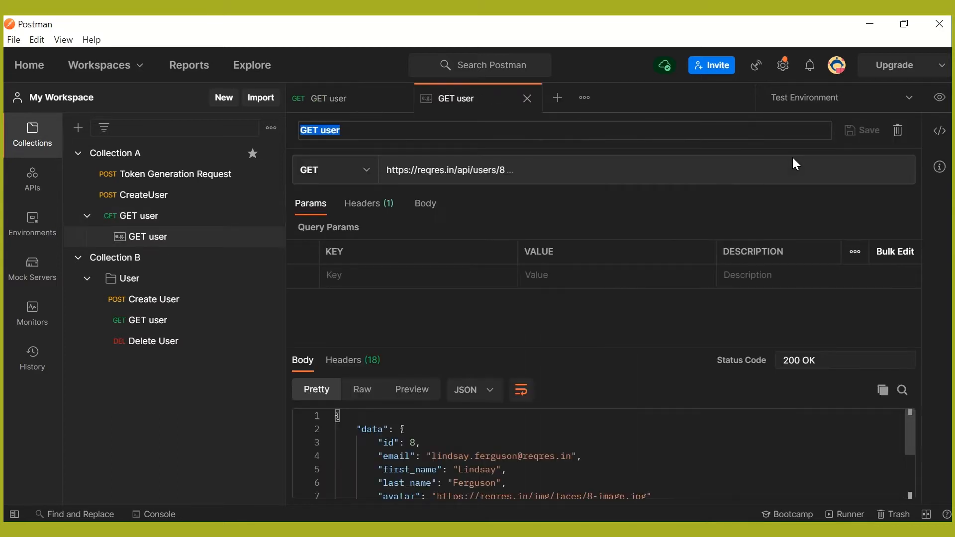
left_click(418, 129)
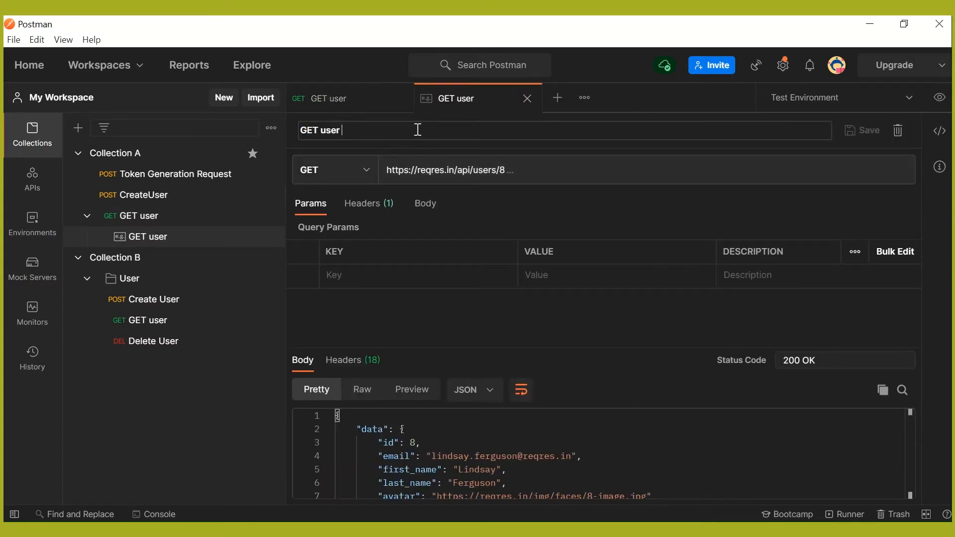
type("example")
left_click(213, 401)
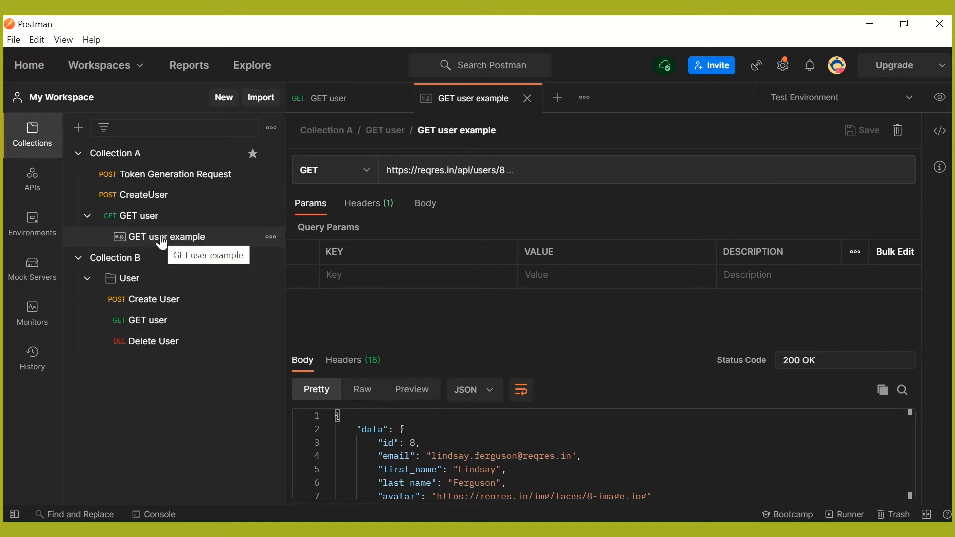
Close both open tabs and reopen GET user example from Collection A to view its stored response
left_click(527, 98)
left_click(399, 98)
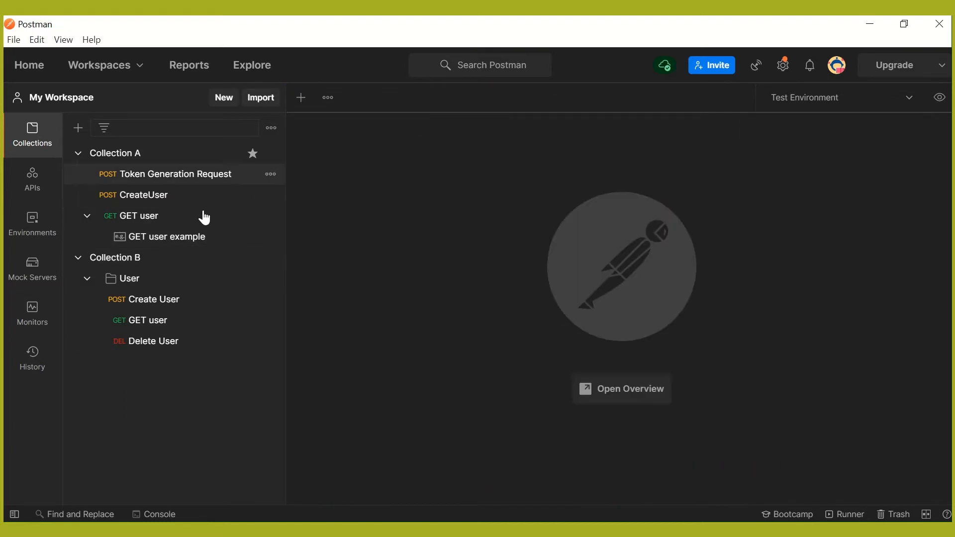
left_click(162, 238)
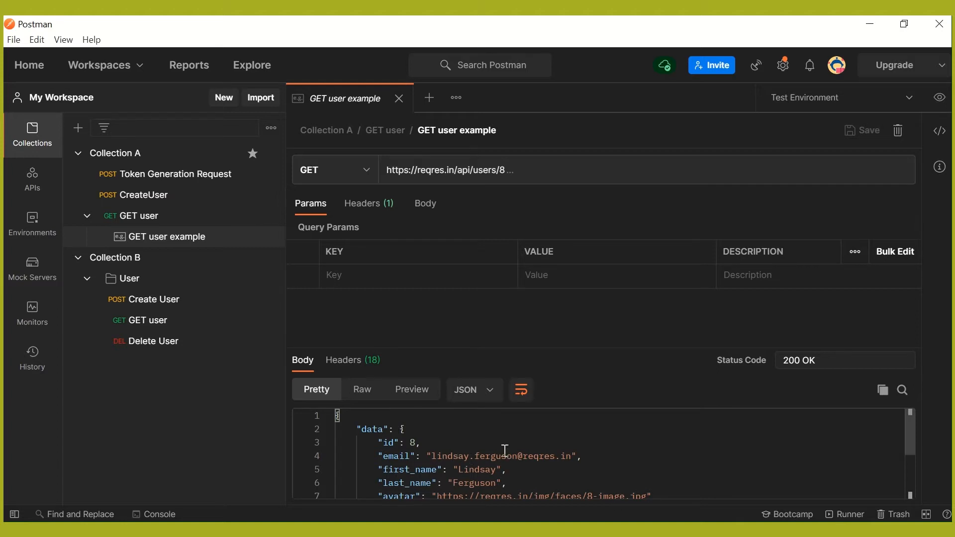
Send the Token Generation Request in Collection A and add an example of it named "Token Generation Example"
left_click(210, 183)
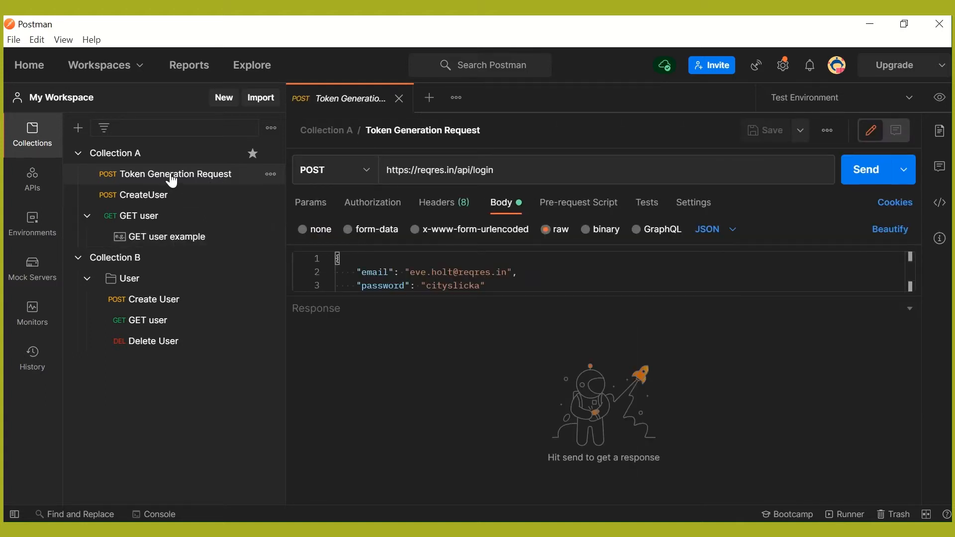
left_click(865, 177)
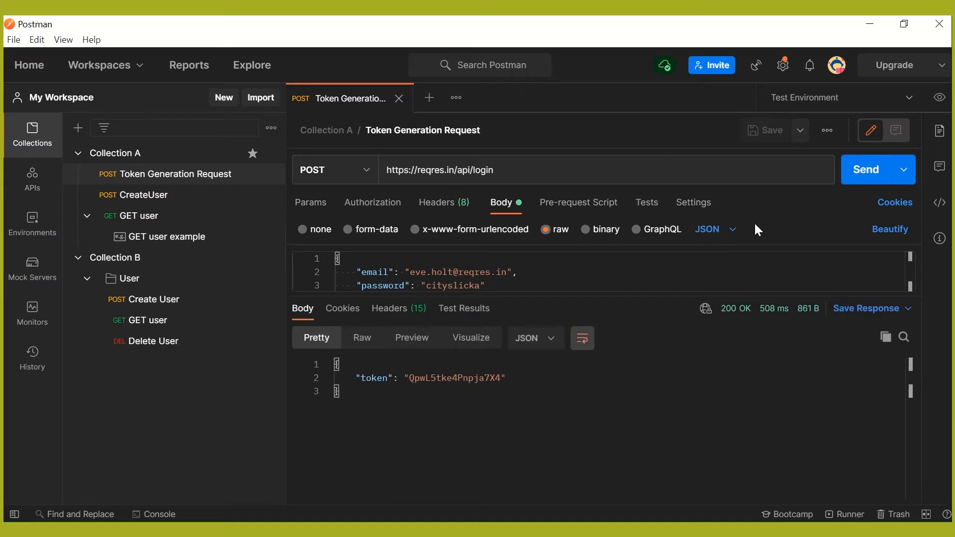
left_click(827, 132)
left_click(782, 165)
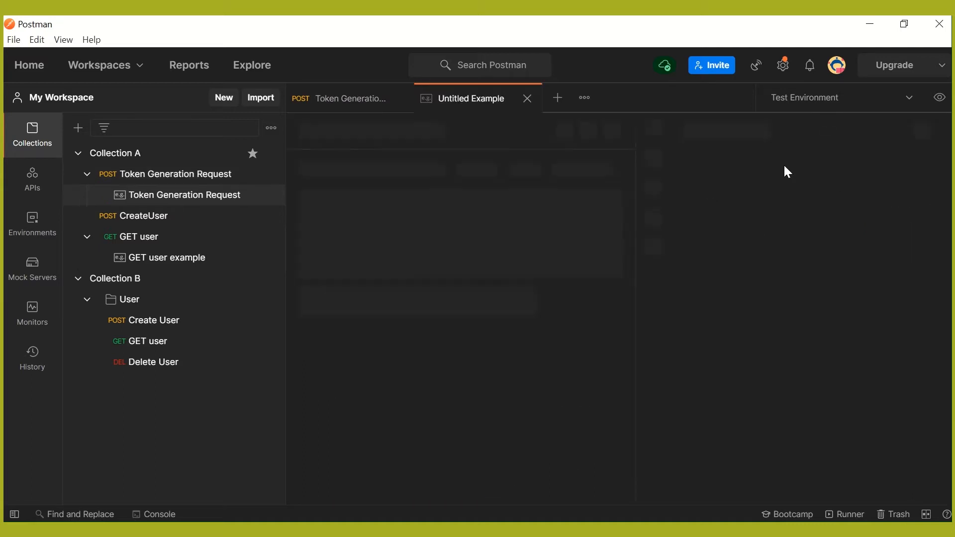
double_click(386, 128)
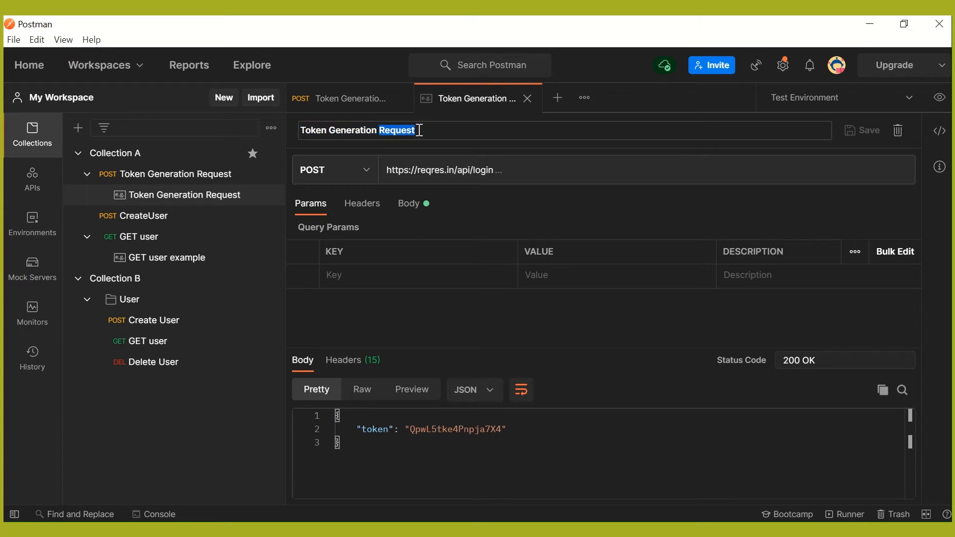
type("Example")
key("Return")
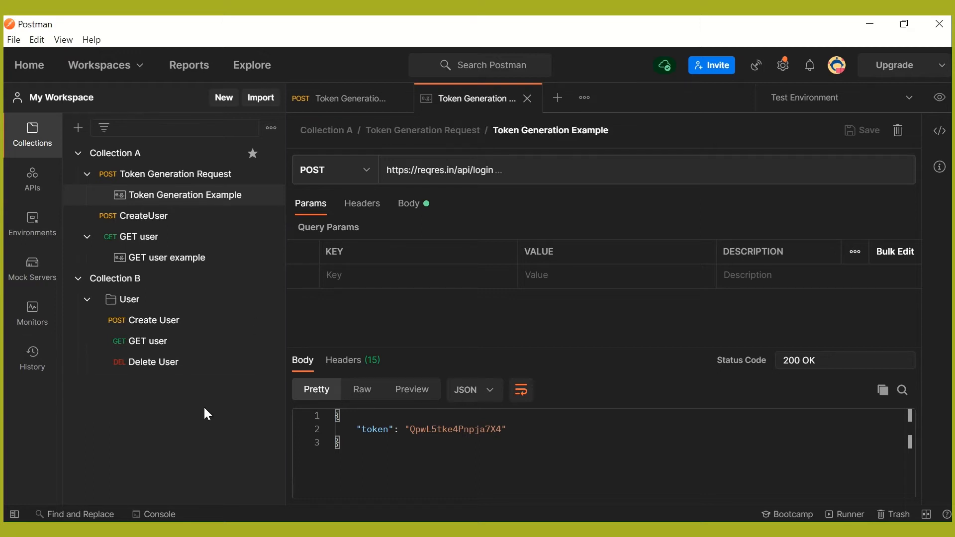
Send the CreateUser request in Collection A and add an example of it named "CreateUser Example"
left_click(153, 217)
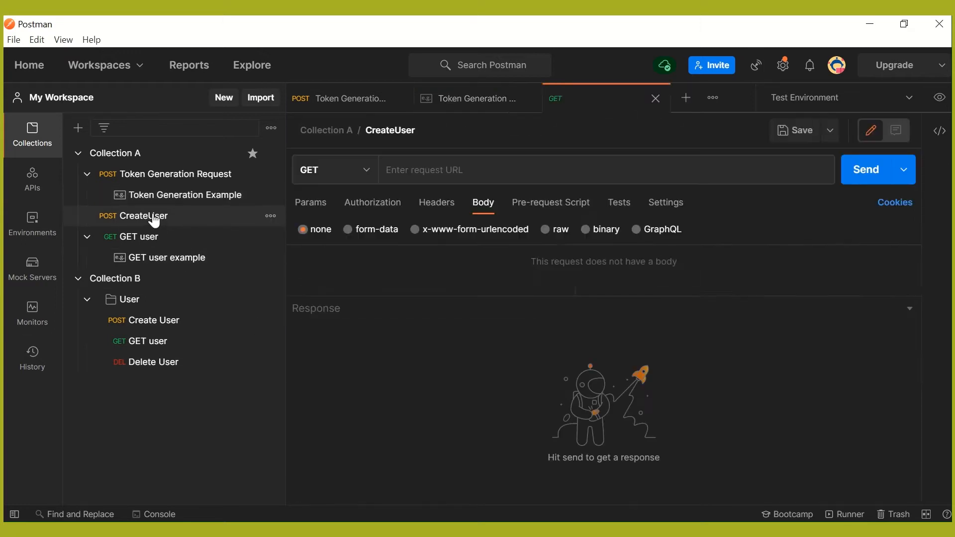
left_click(854, 178)
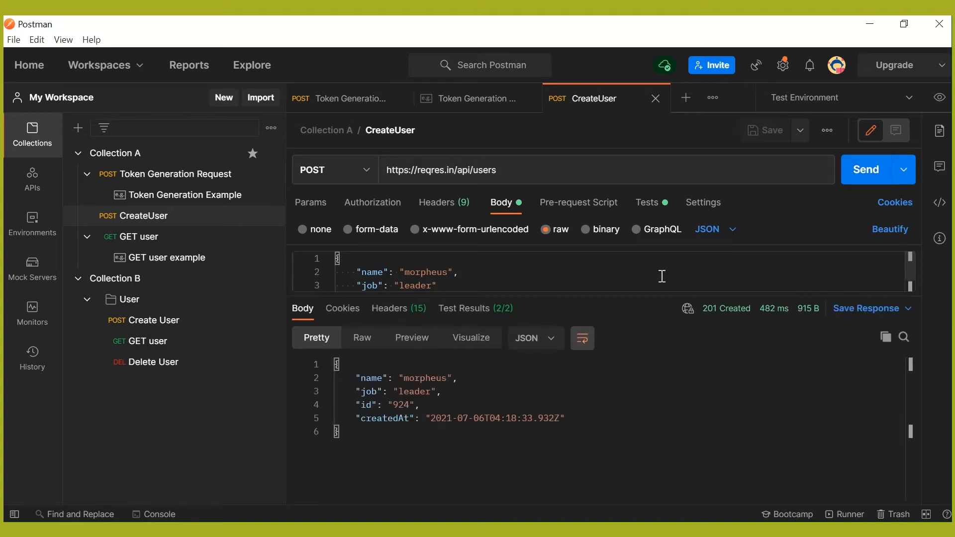
left_click(827, 130)
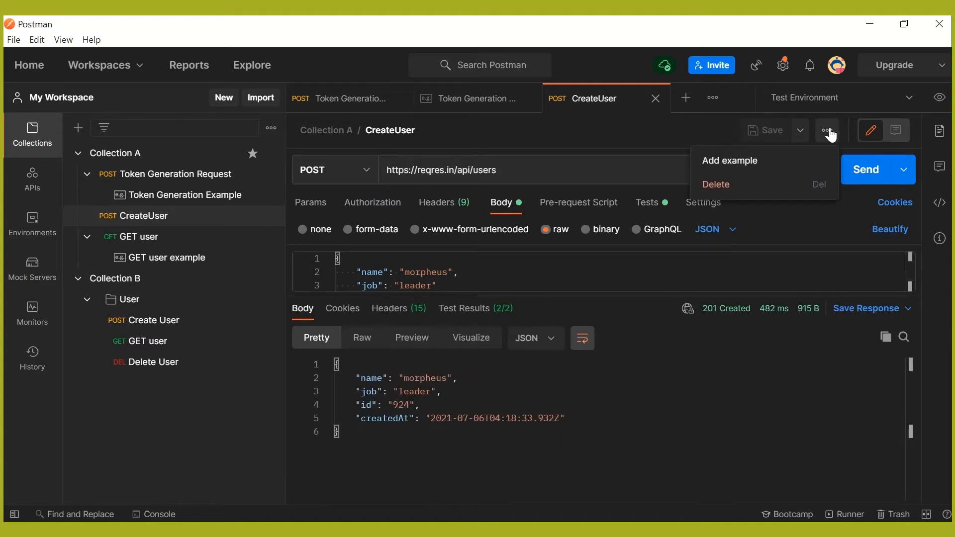
left_click(759, 164)
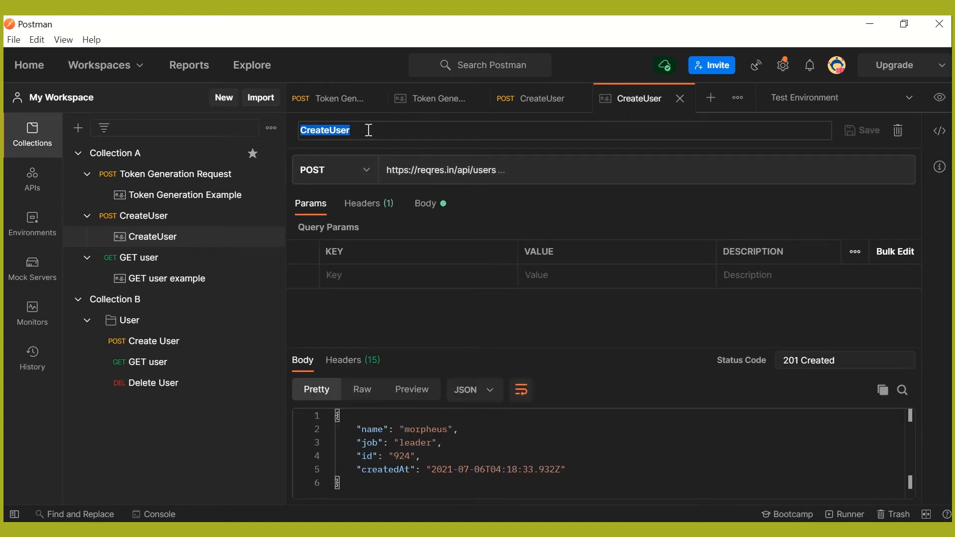
left_click(417, 129)
type("Example")
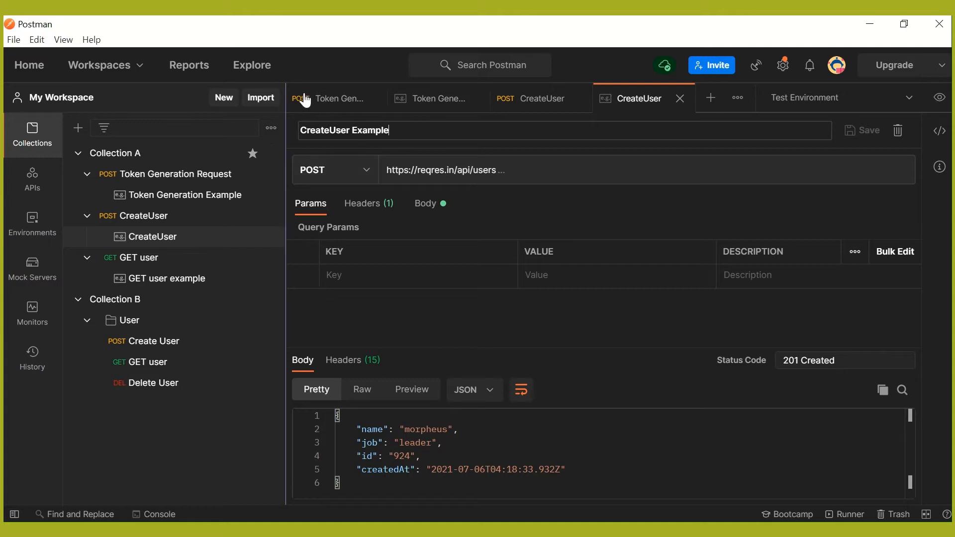
left_click(329, 64)
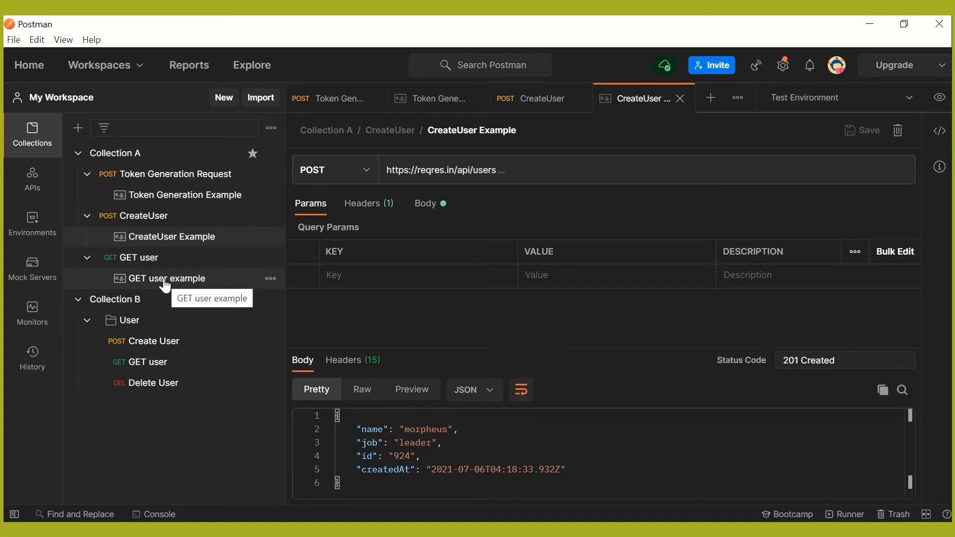
left_click(149, 266)
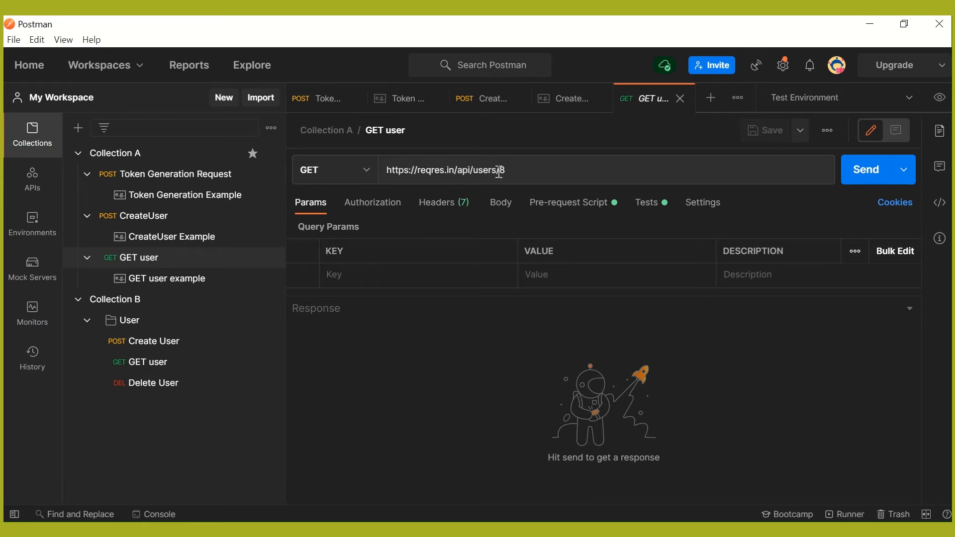
double_click(503, 169)
type("9")
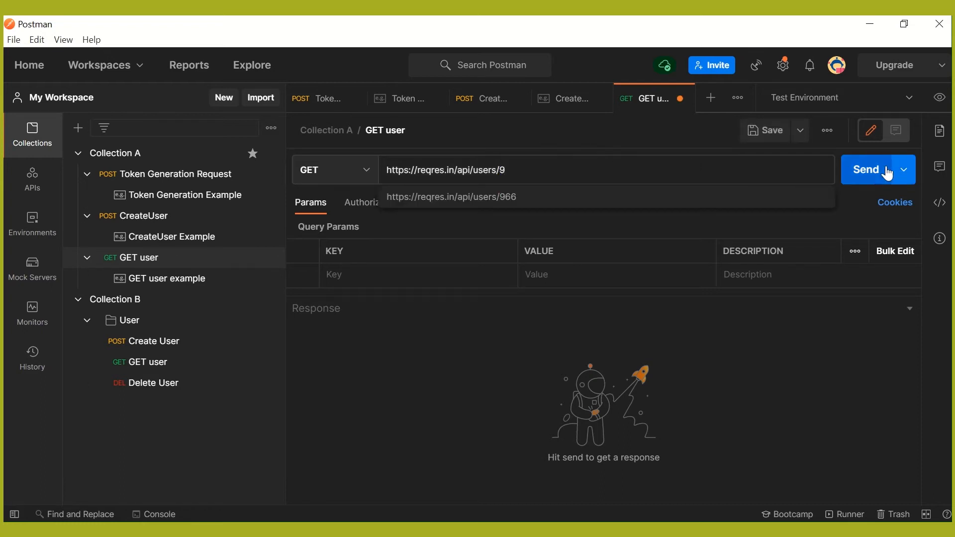
left_click(878, 174)
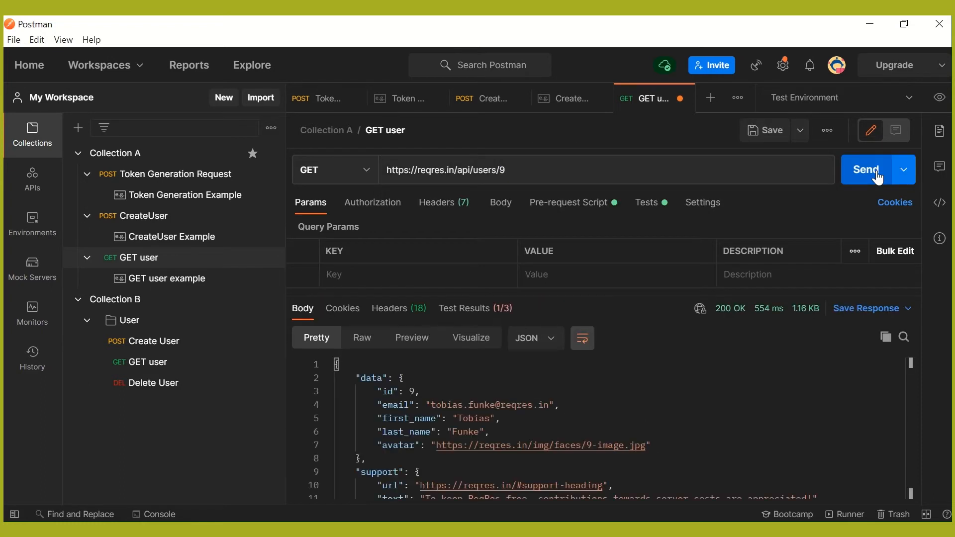
scroll(619, 398, "down", 1)
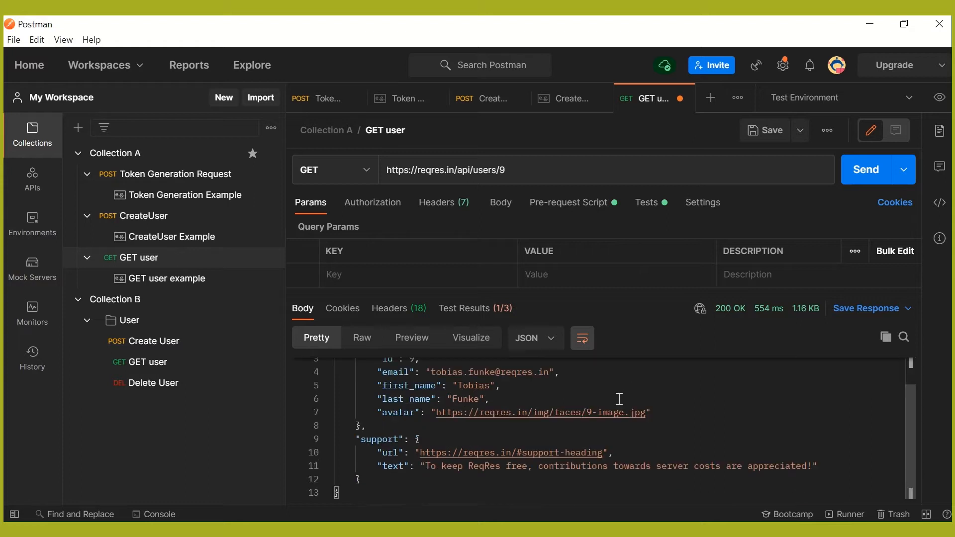
scroll(543, 428, "up", 1)
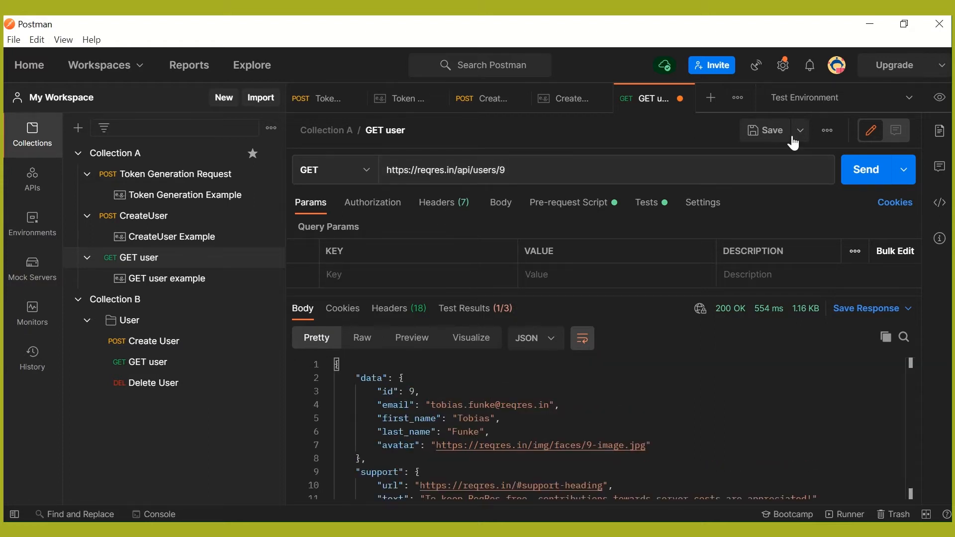
Add a second example to the GET user request and name it "GET user Example9"
left_click(827, 130)
left_click(779, 160)
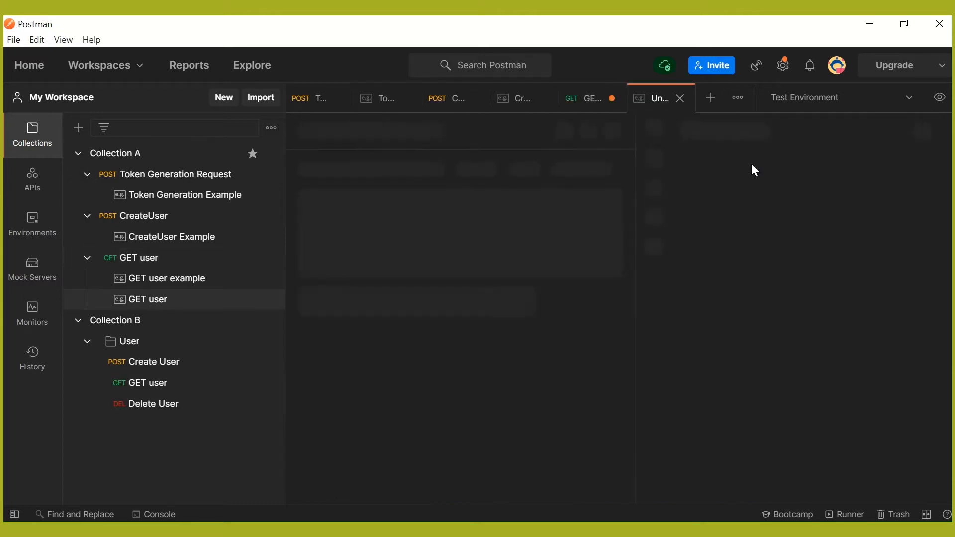
left_click(370, 130)
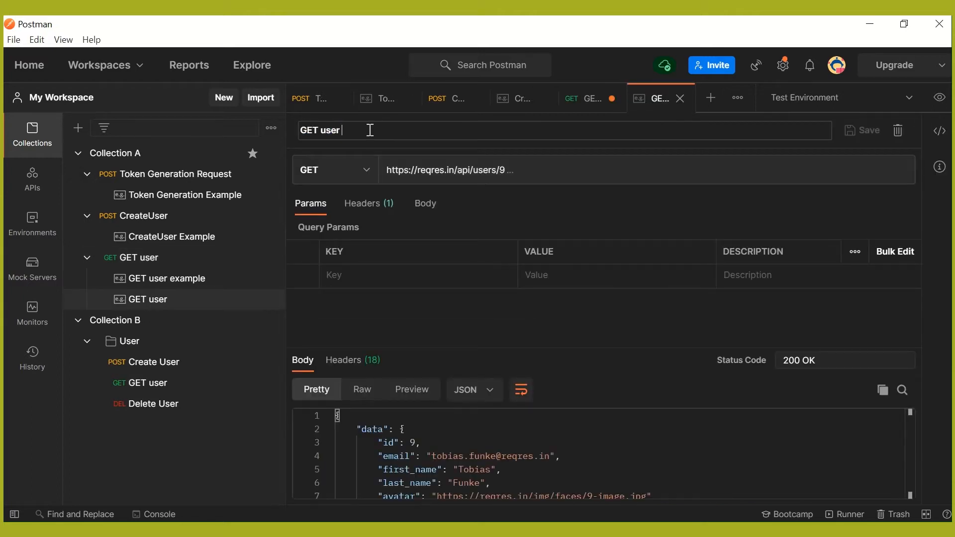
type("Example9")
key("Return")
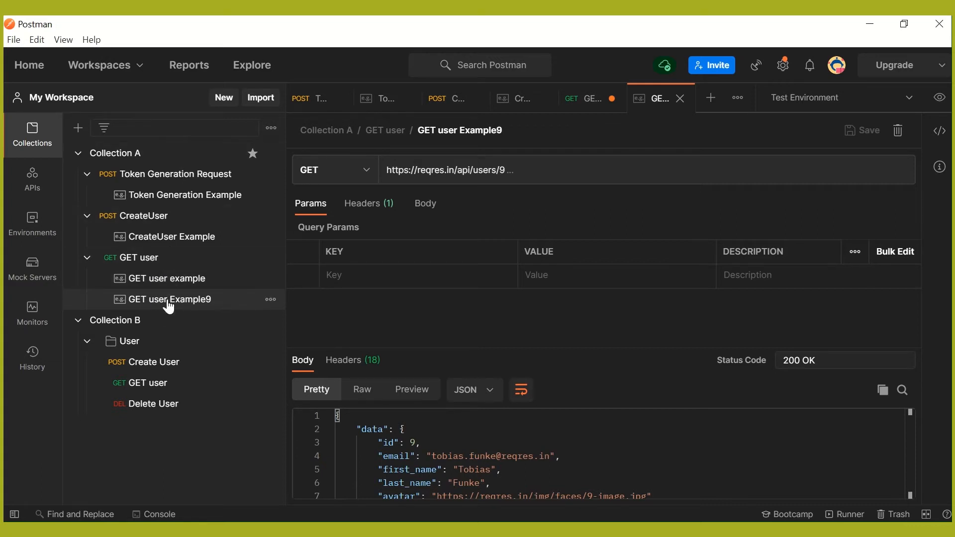
Close all open request and example tabs, saving the changes to Collection A's GET user request
right_click(592, 103)
left_click(621, 187)
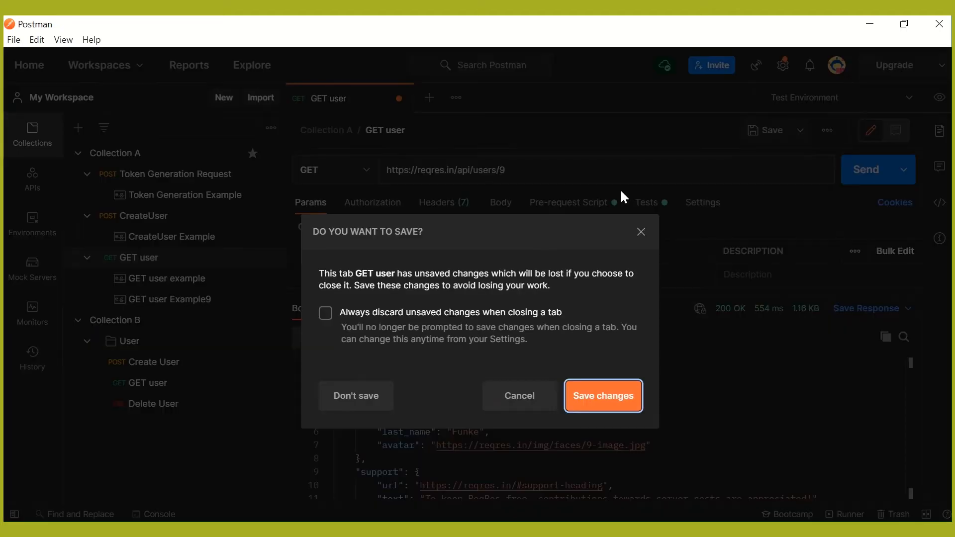
left_click(601, 404)
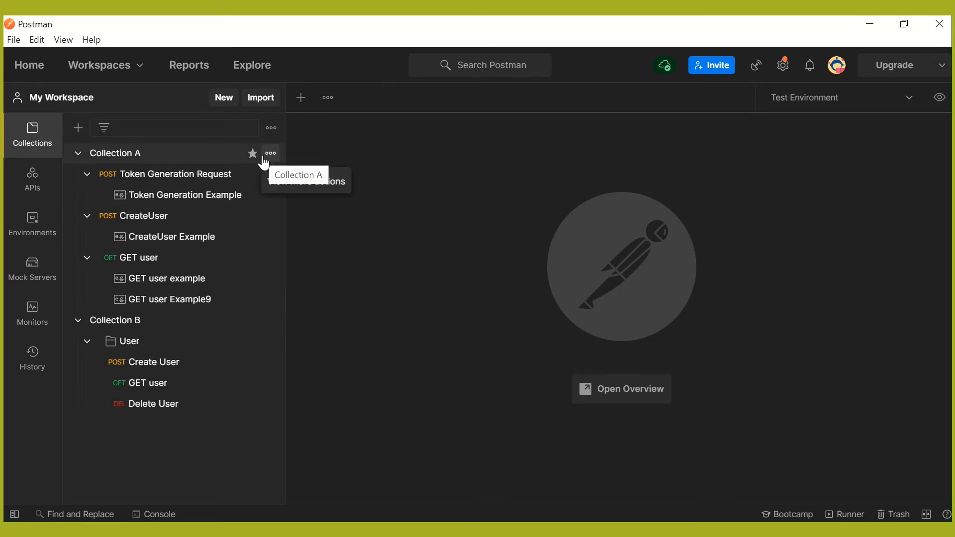
Start a mock server for Collection A and name it "FirstMockServer"
left_click(271, 156)
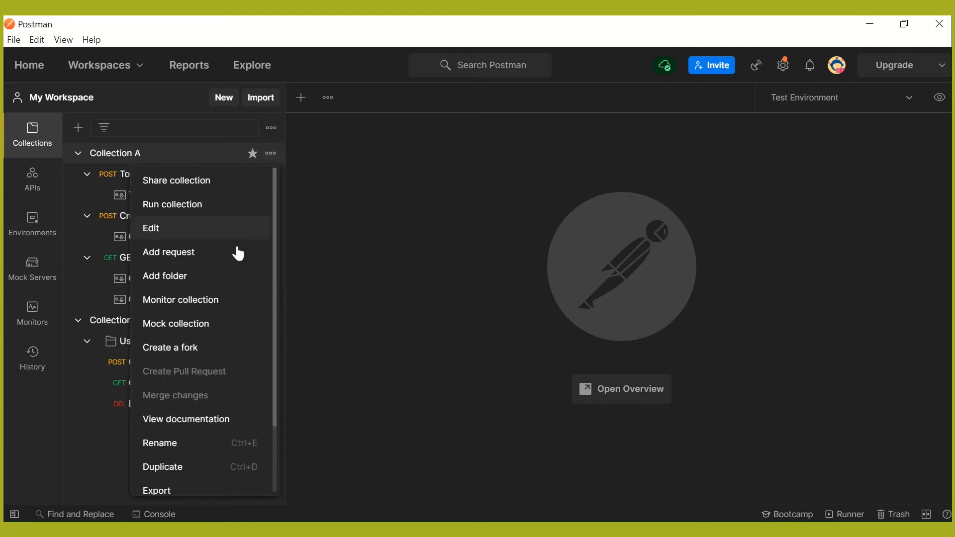
left_click(211, 325)
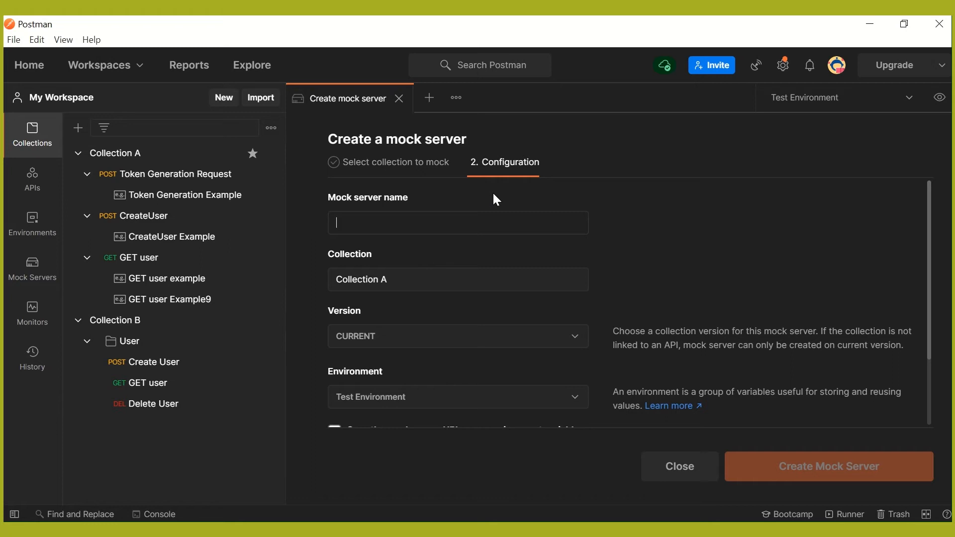
type("First")
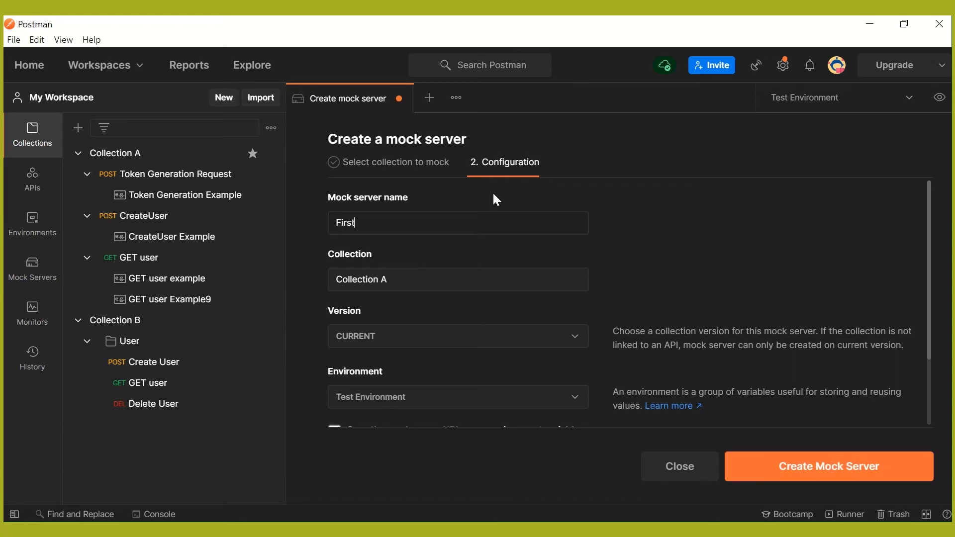
type("Mock")
key("BackSpace")
type("kServer")
Review the environment choices, keep Test Environment with the mock server URL saved as an environment variable, and create the mock server
scroll(691, 294, "down", 2)
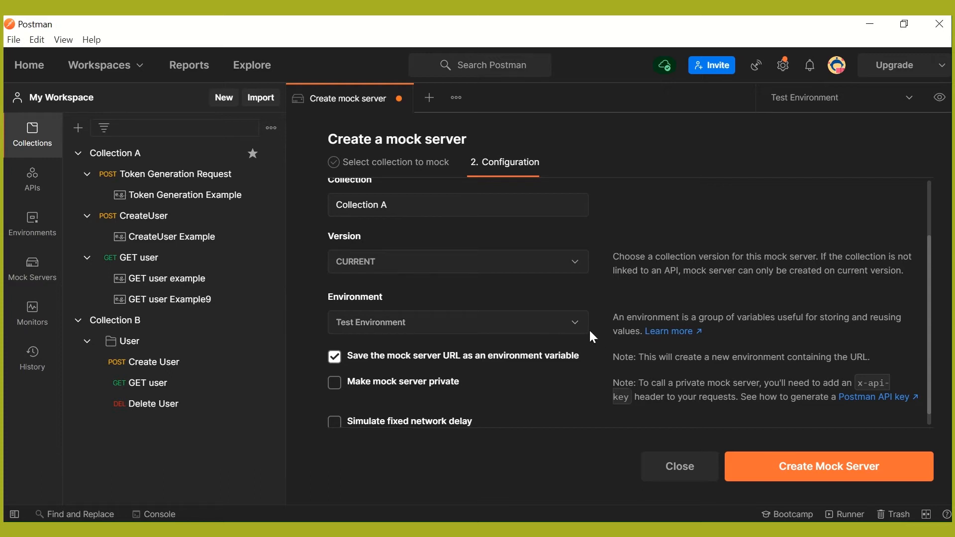
left_click(575, 323)
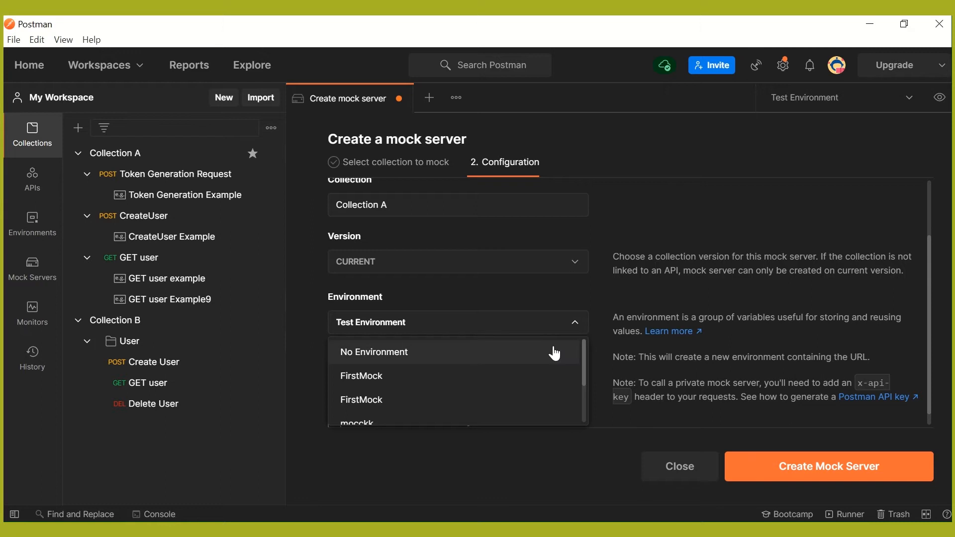
scroll(559, 376, "down", 3)
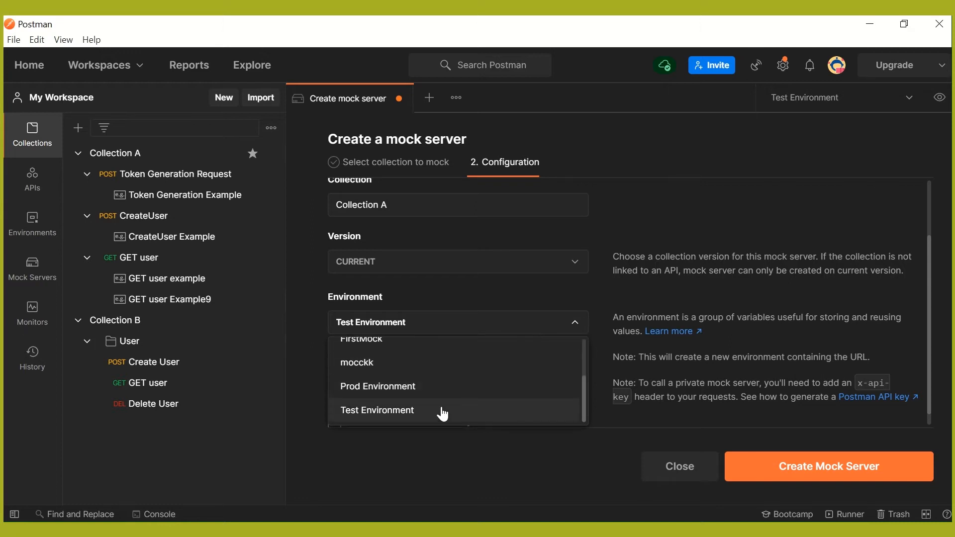
left_click(674, 223)
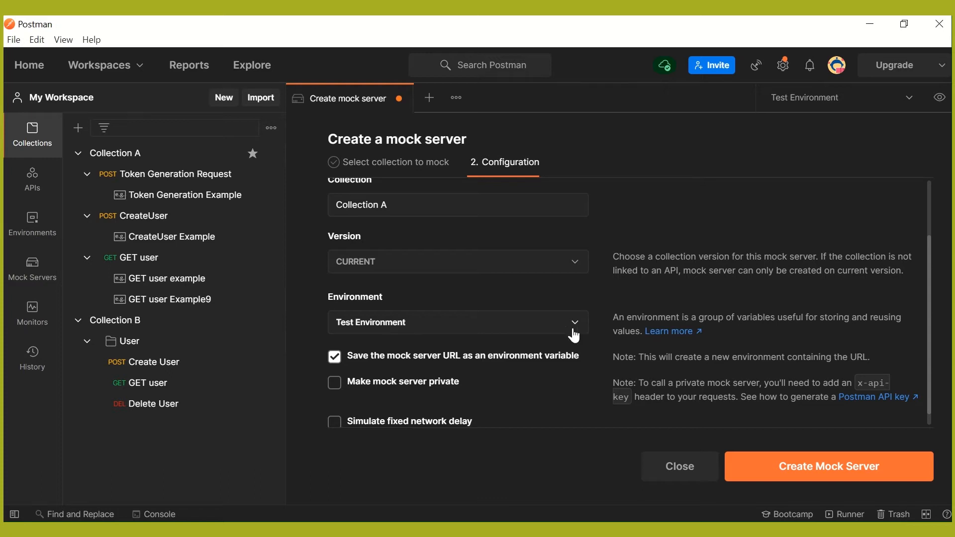
scroll(572, 343, "down", 1)
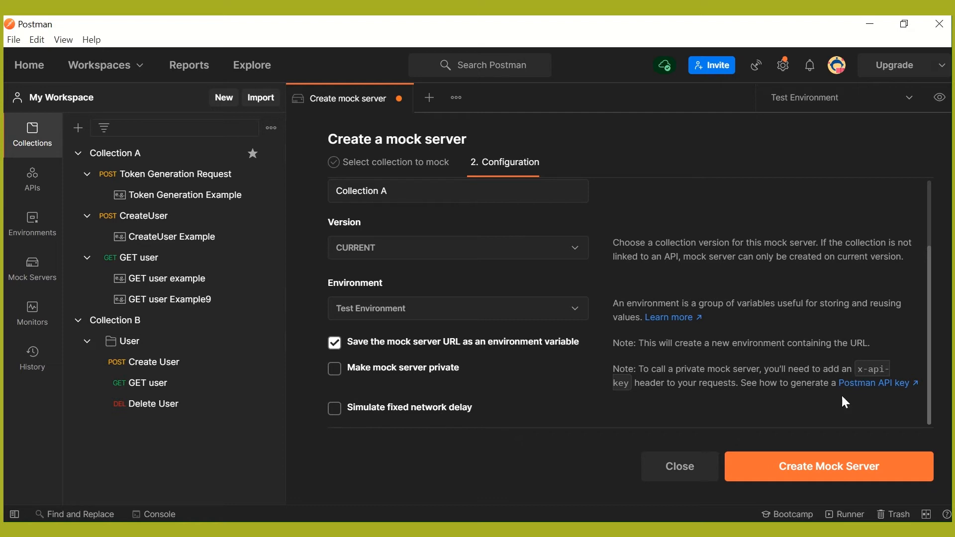
left_click(827, 472)
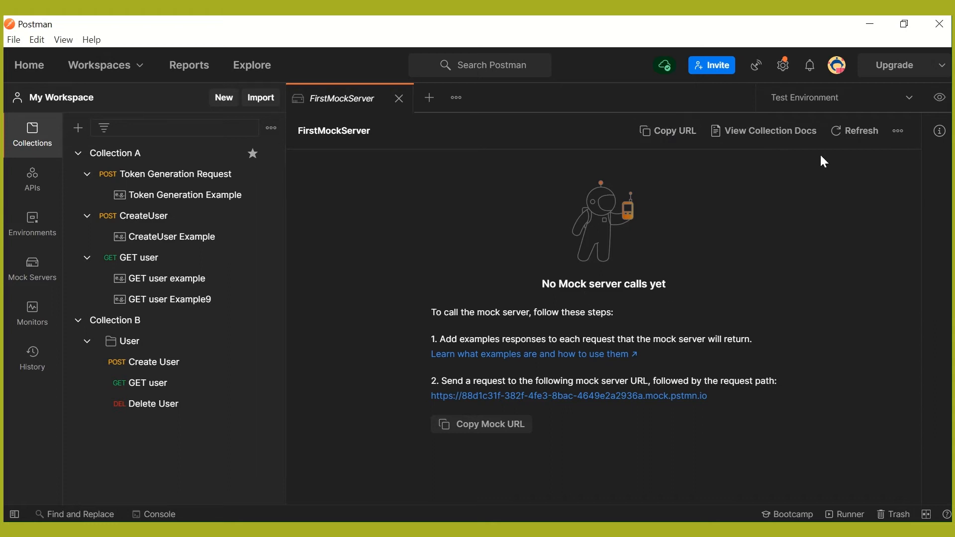
Look over the additional actions available for FirstMockServer and copy its mock URL
left_click(898, 131)
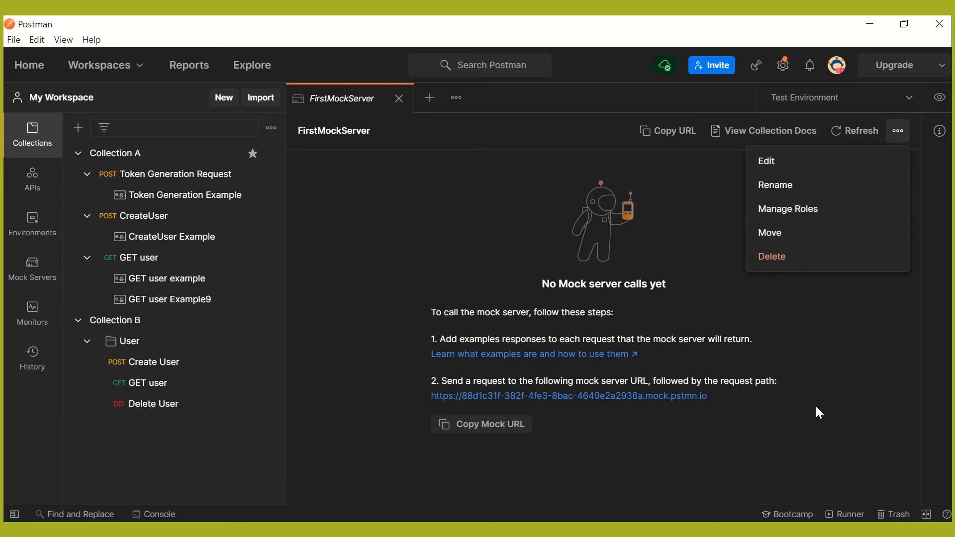
left_click(726, 437)
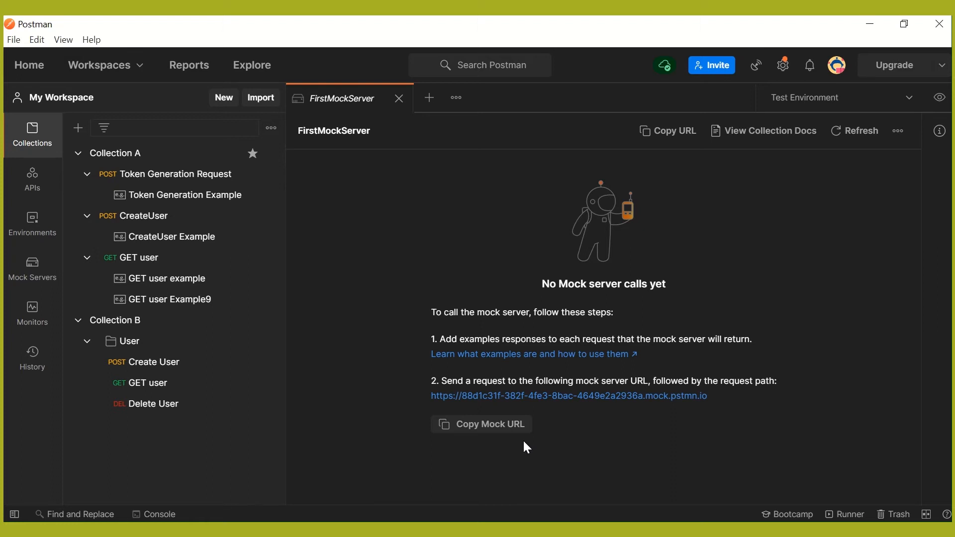
left_click(487, 436)
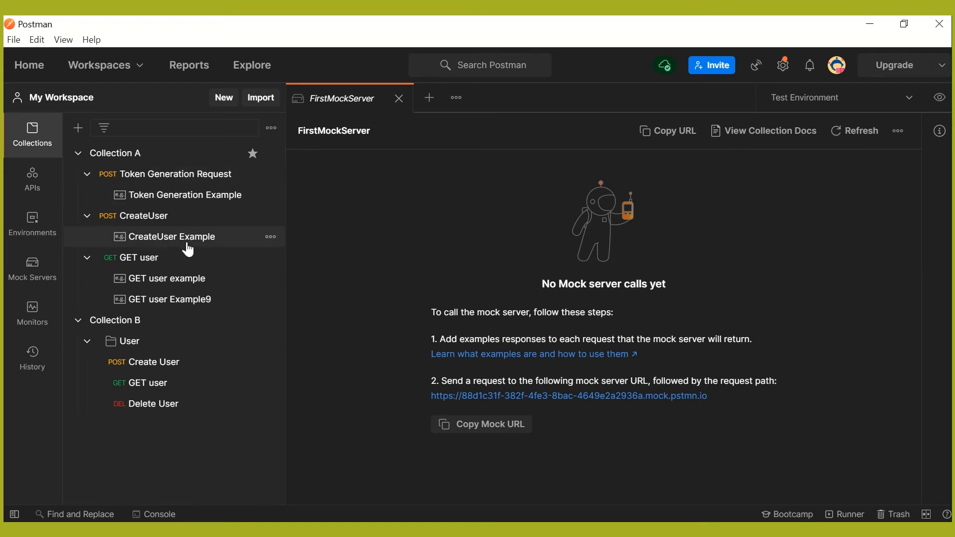
left_click(153, 264)
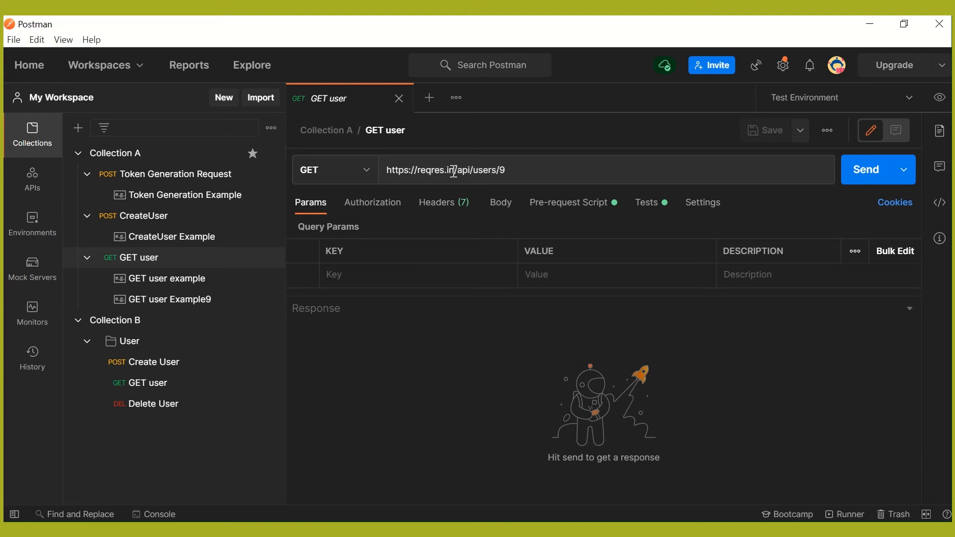
left_click_drag(453, 173, 419, 173)
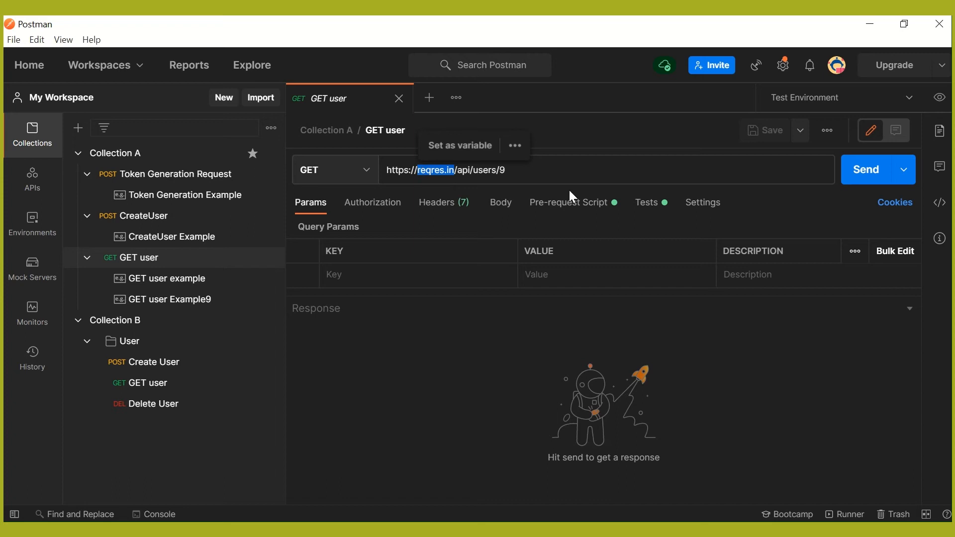
key("ctrl+v")
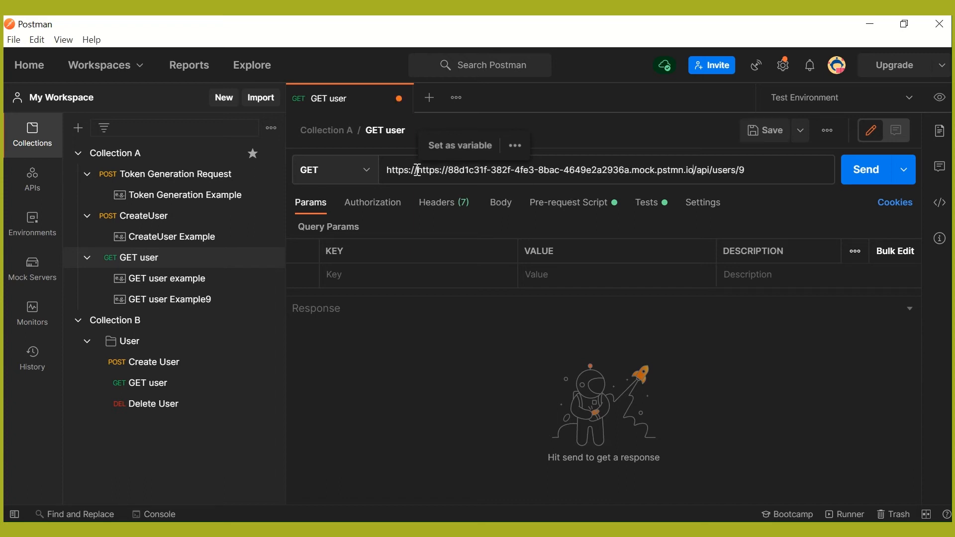
left_click_drag(417, 170, 358, 177)
key("BackSpace")
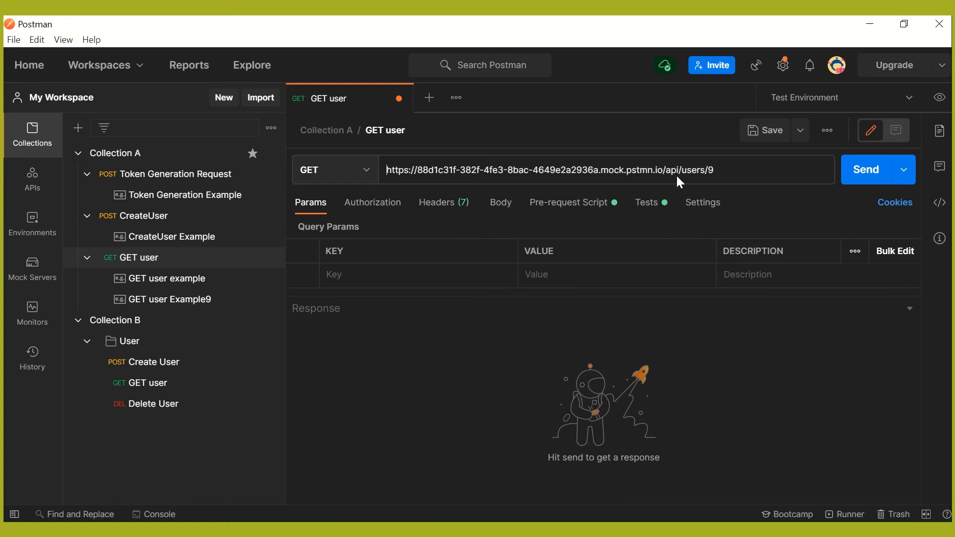
left_click_drag(667, 171, 735, 173)
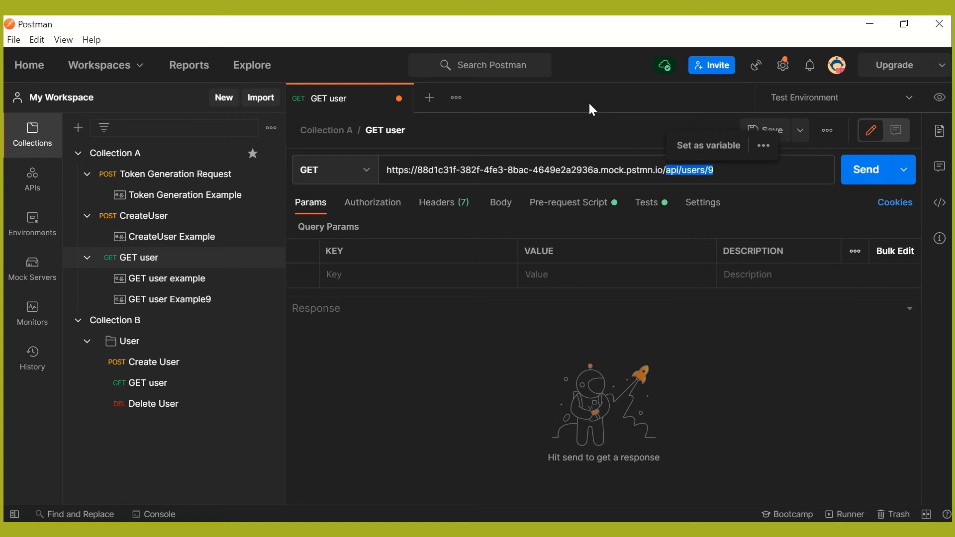
left_click(788, 393)
left_click(866, 181)
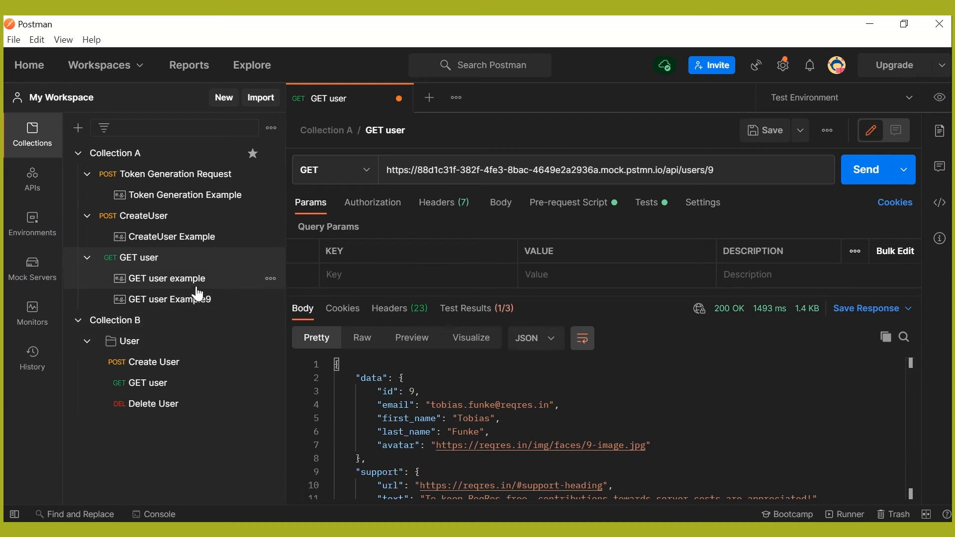
Change the path of the mocked GET user request to api/users/8 and send it
left_click_drag(710, 171, 726, 171)
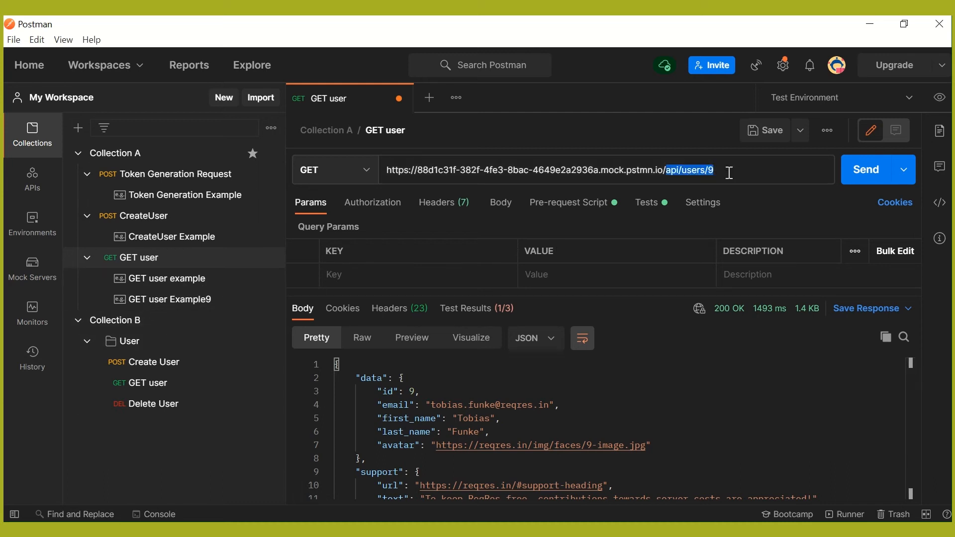
left_click(726, 172)
key("BackSpace")
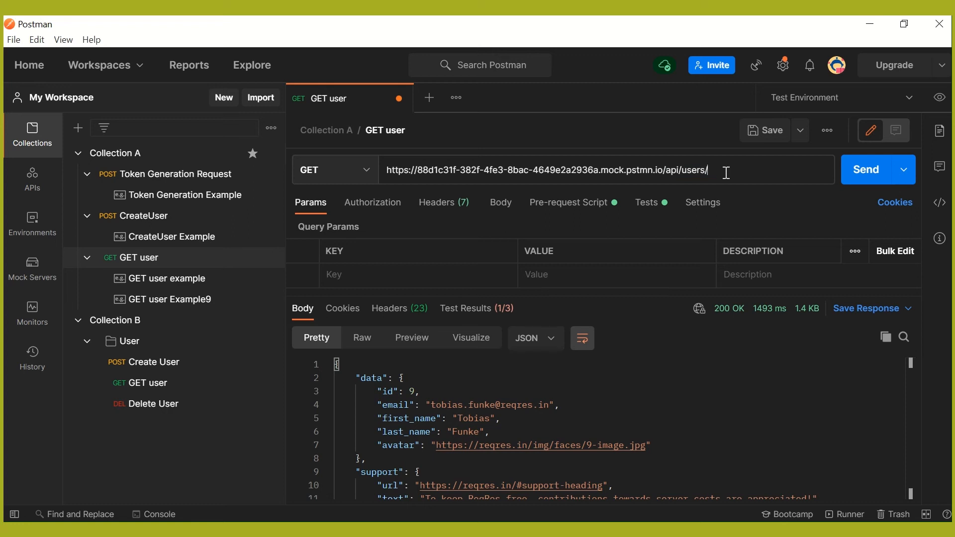
type("8")
left_click(865, 172)
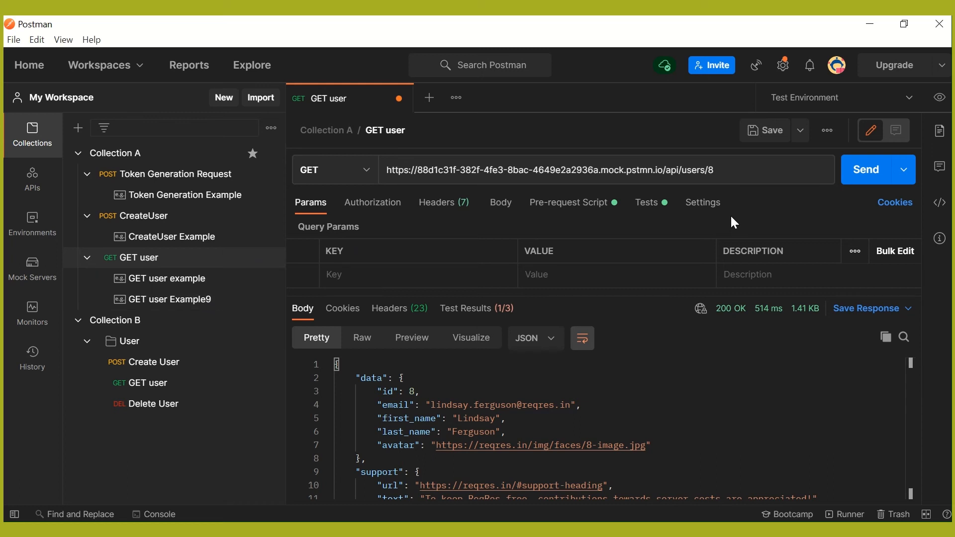
Send the mocked GET user request with the path api/users/6 and compare the returned data with the requested path
left_click_drag(708, 170, 713, 169)
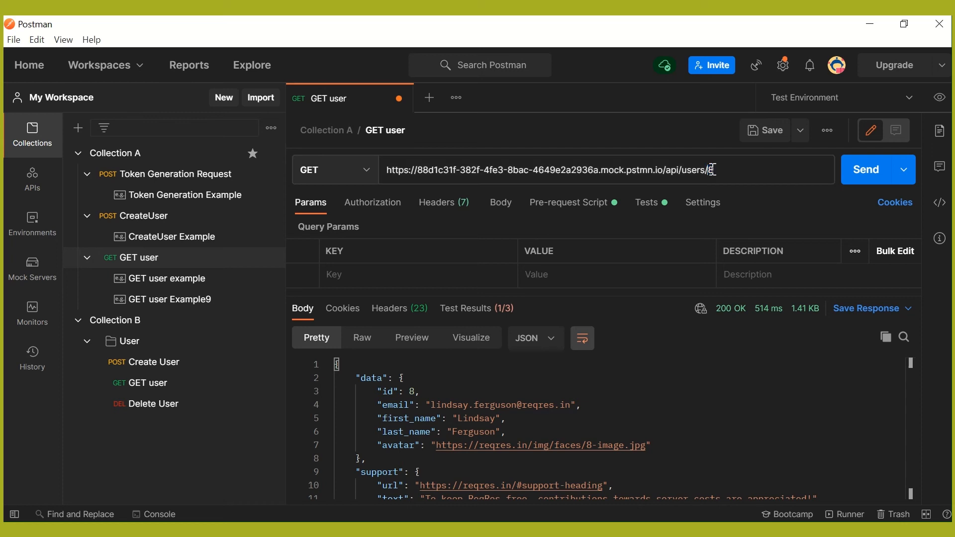
type("6")
left_click(861, 177)
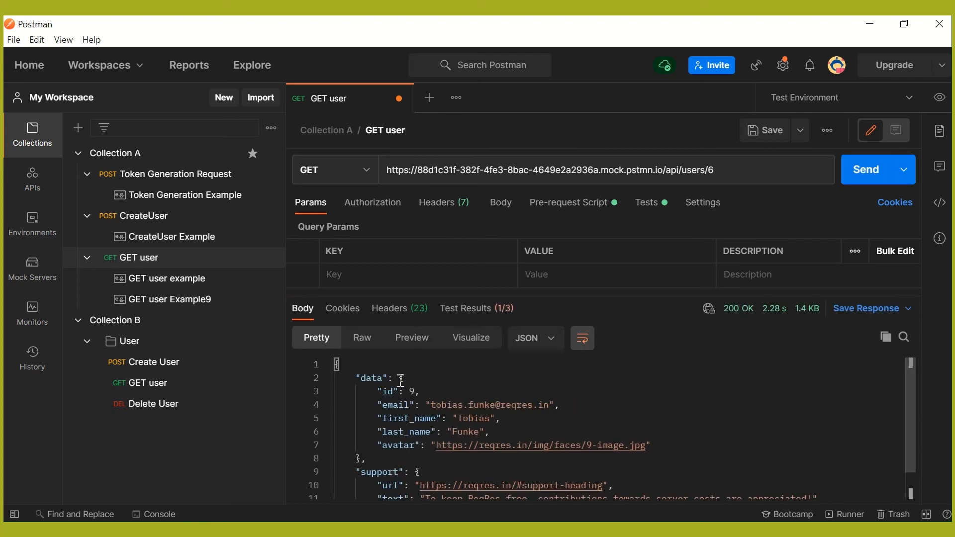
left_click_drag(356, 378, 417, 457)
left_click(722, 405)
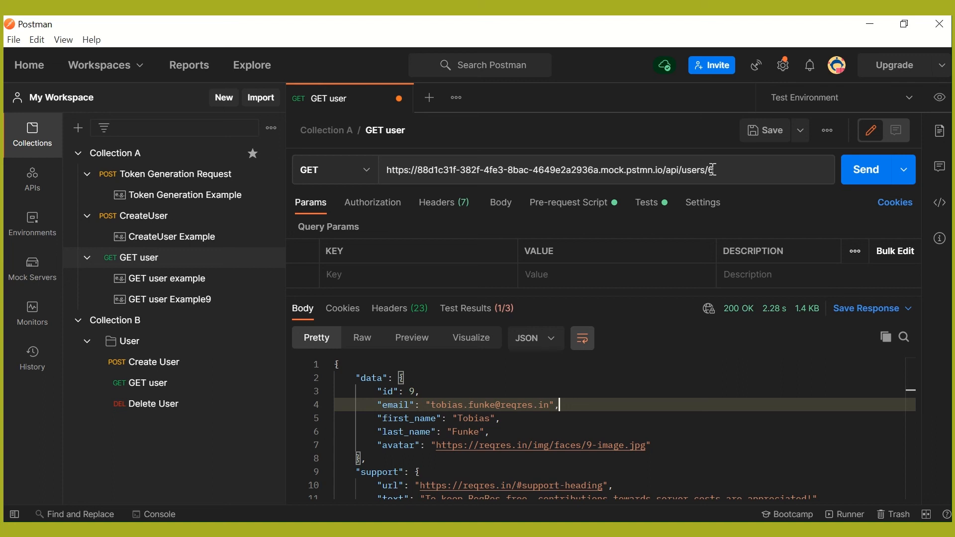
left_click_drag(667, 170, 727, 183)
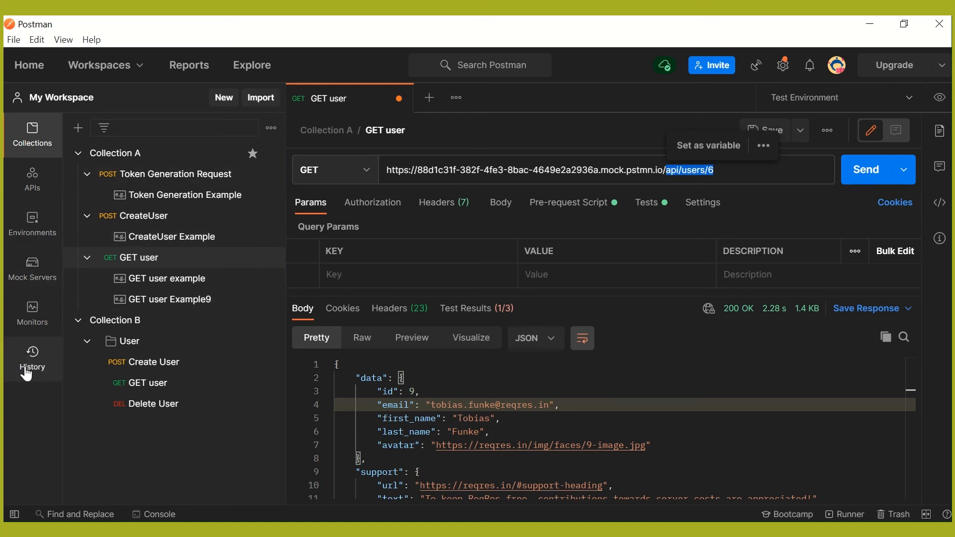
Open the call log of FirstMockServer from the workspace's mock servers
left_click(29, 270)
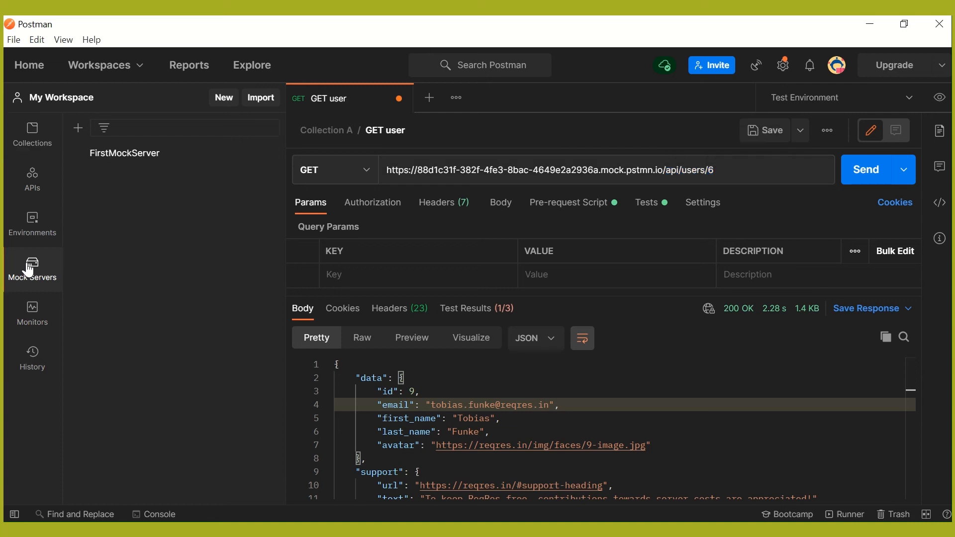
double_click(30, 275)
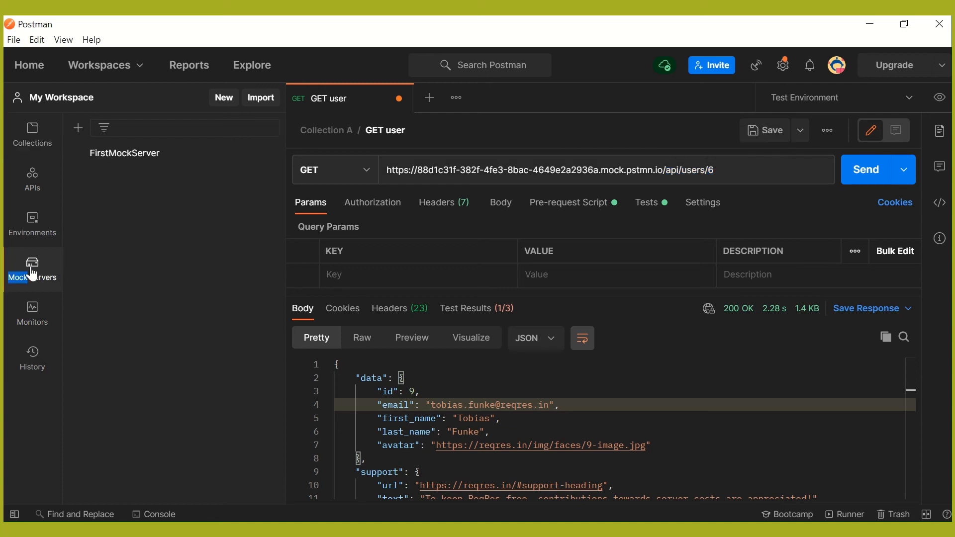
left_click(117, 154)
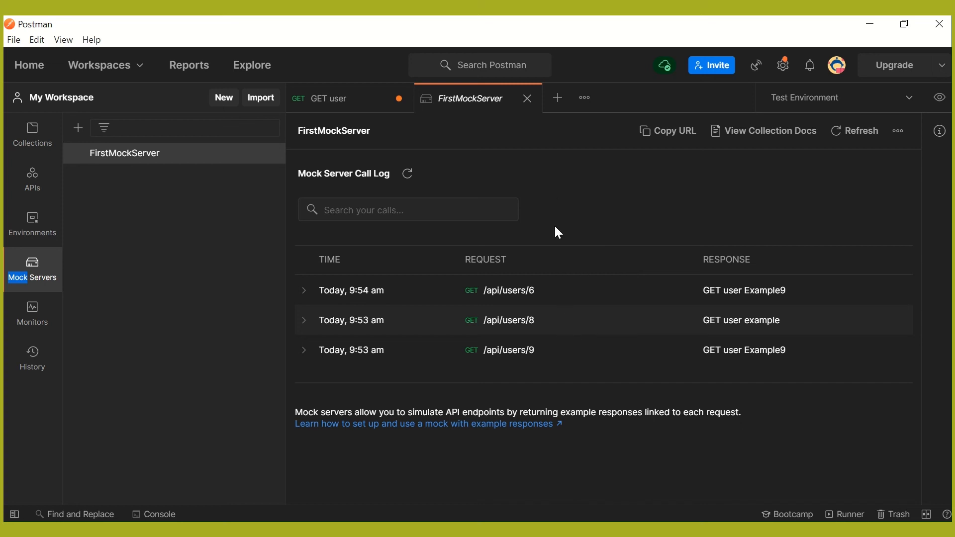
Examine the request headers and response body logged for the /api/users/6 call, and collapse the entry
left_click(305, 293)
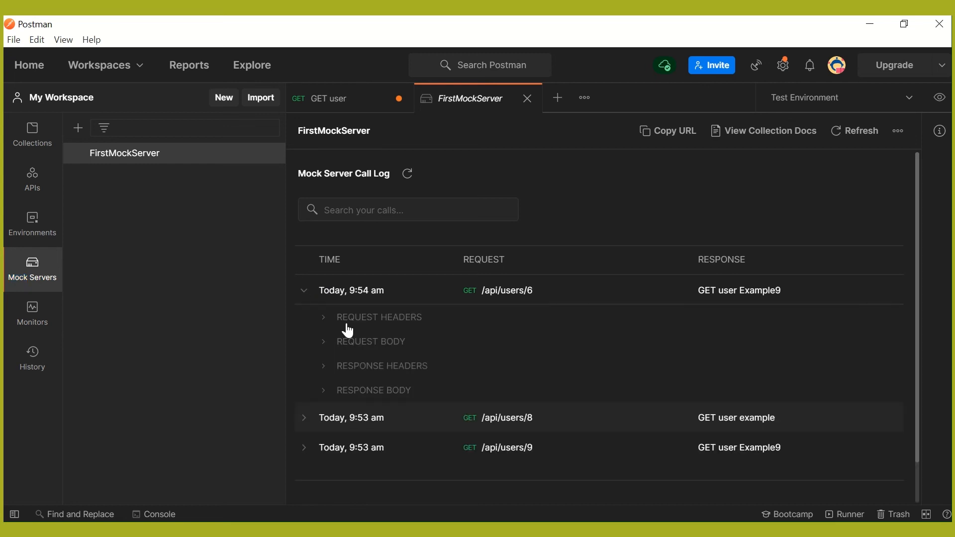
left_click(323, 319)
scroll(331, 386, "down", 3)
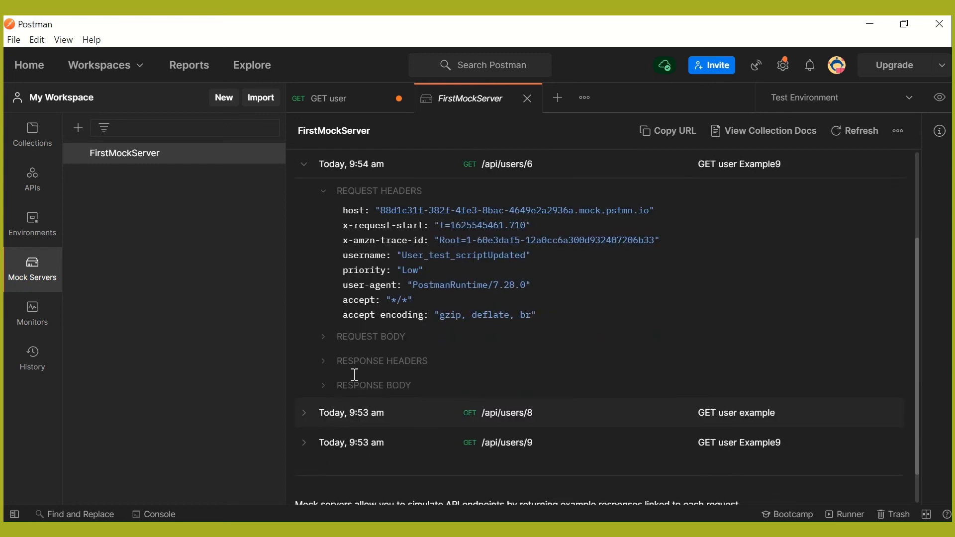
left_click(327, 363)
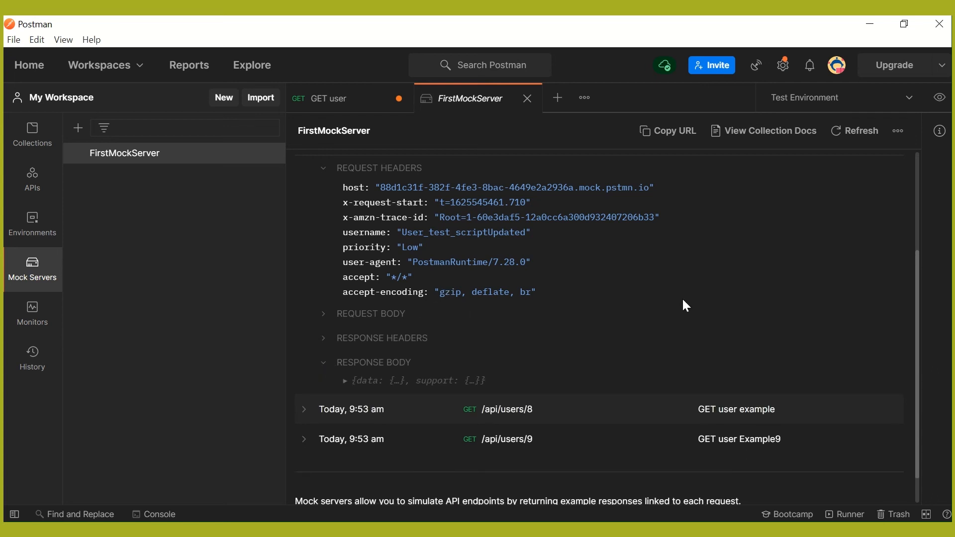
scroll(685, 304, "up", 3)
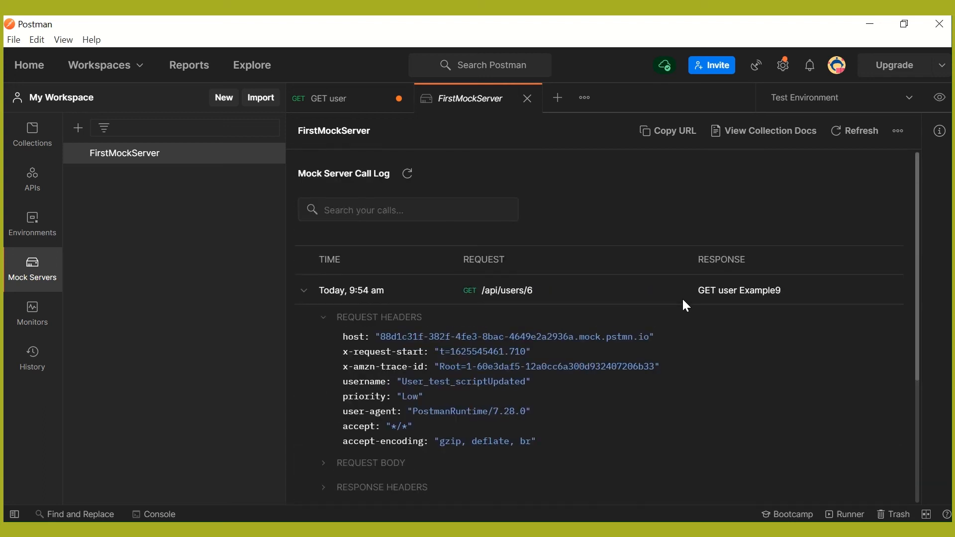
left_click(303, 290)
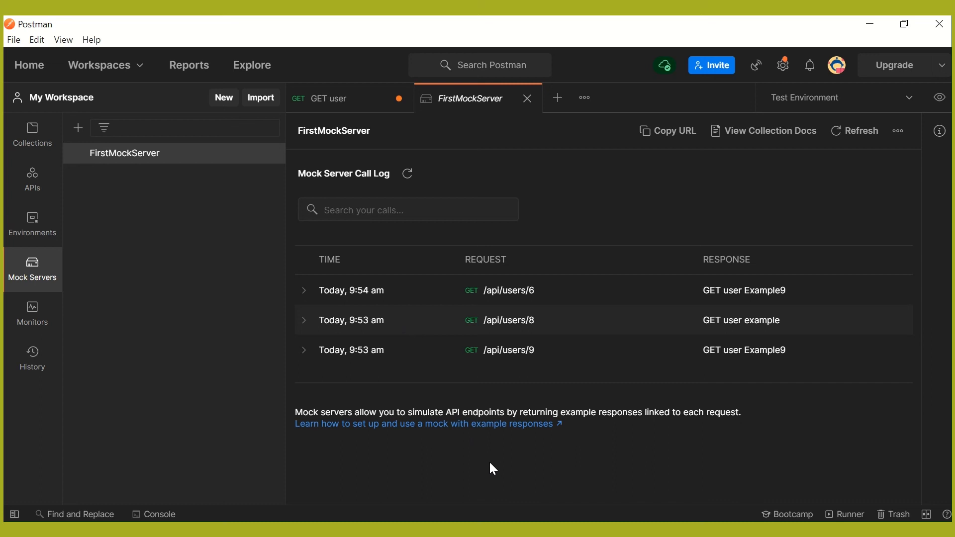